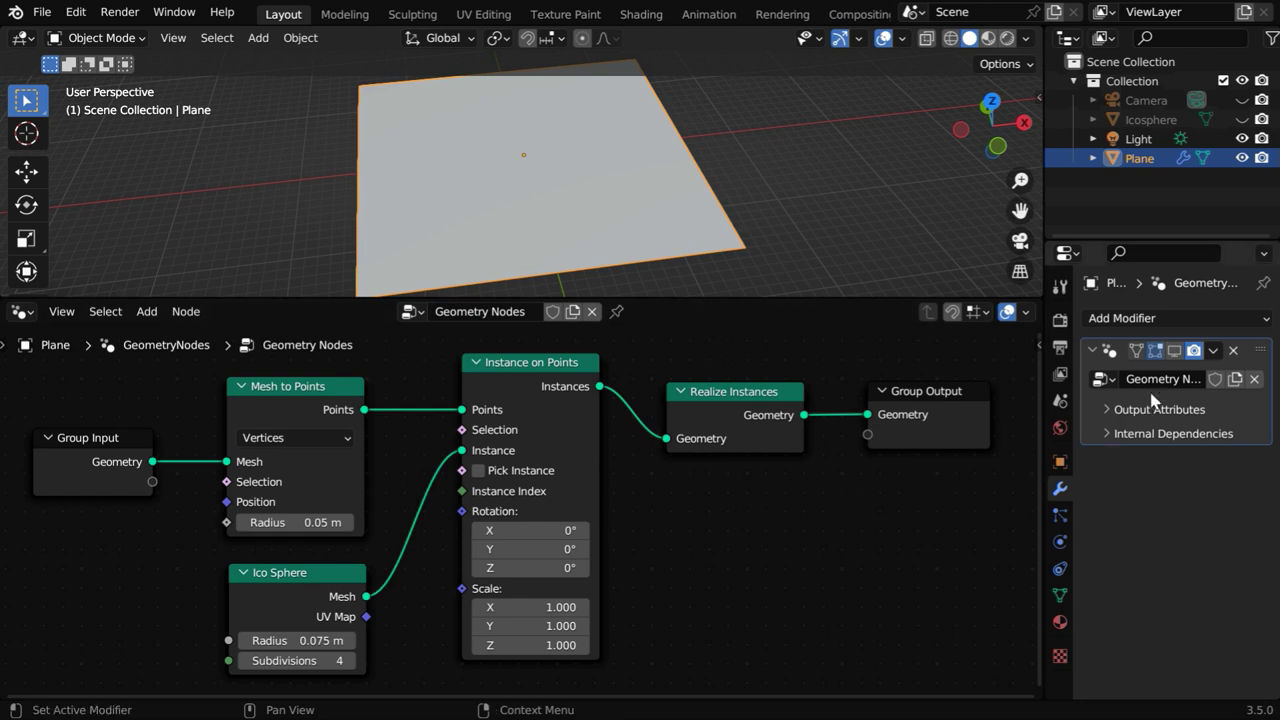
# - Turn on viewport display for the plane's Geometry Nodes modifier and deselect the plane
pyautogui.click(1175, 351)
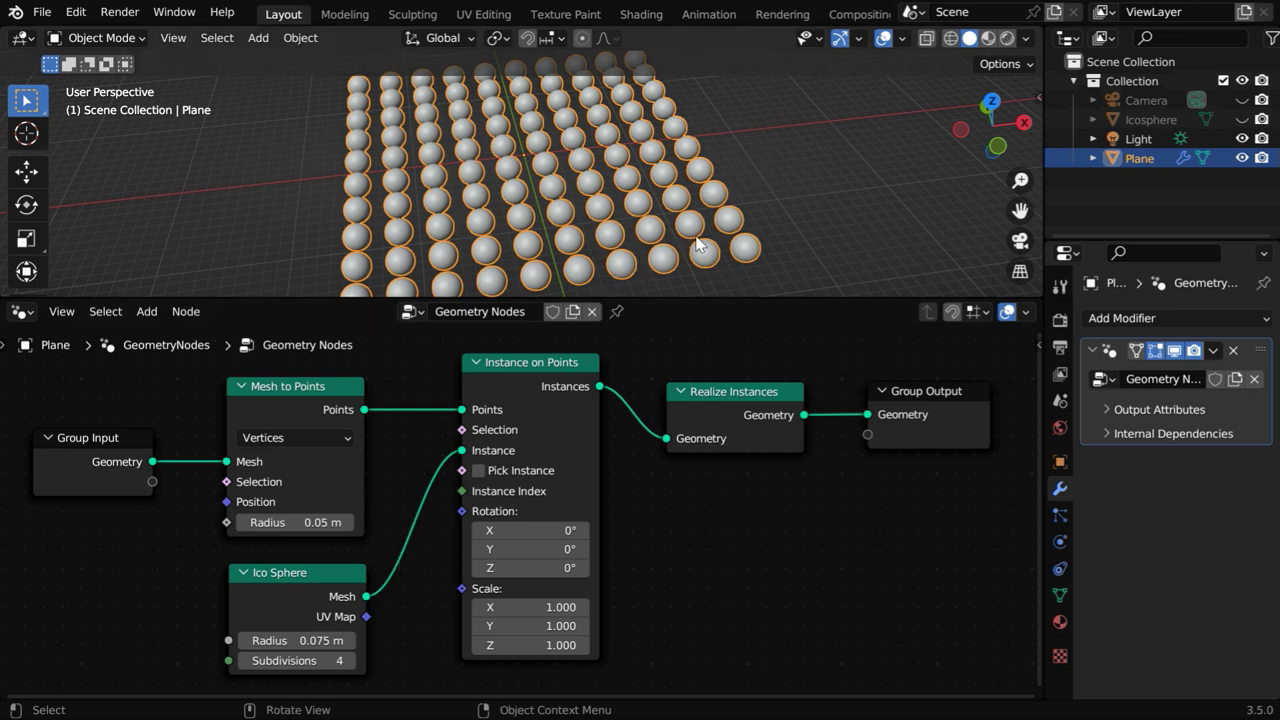
pyautogui.click(807, 238)
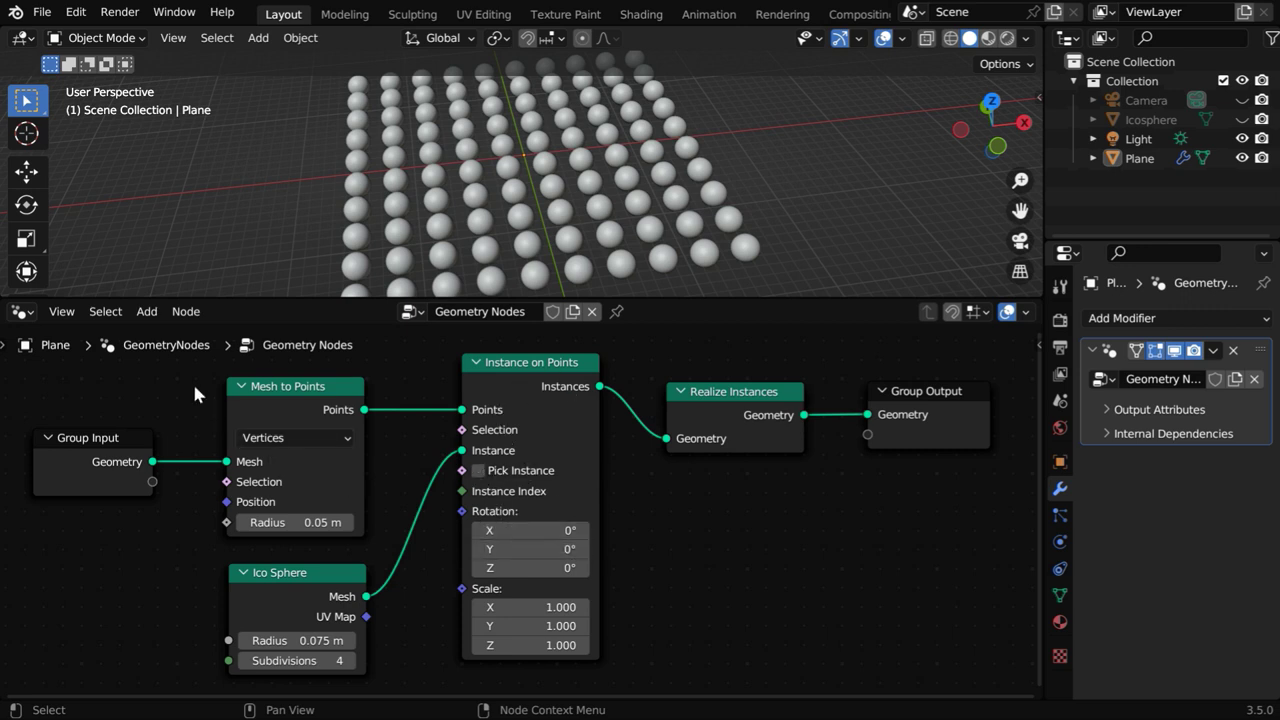
# - Insert a Store Named Attribute node between Instance on Points and Realize Instances, with its domain set to Instance
pyautogui.click(148, 318)
pyautogui.moveTo(165, 362)
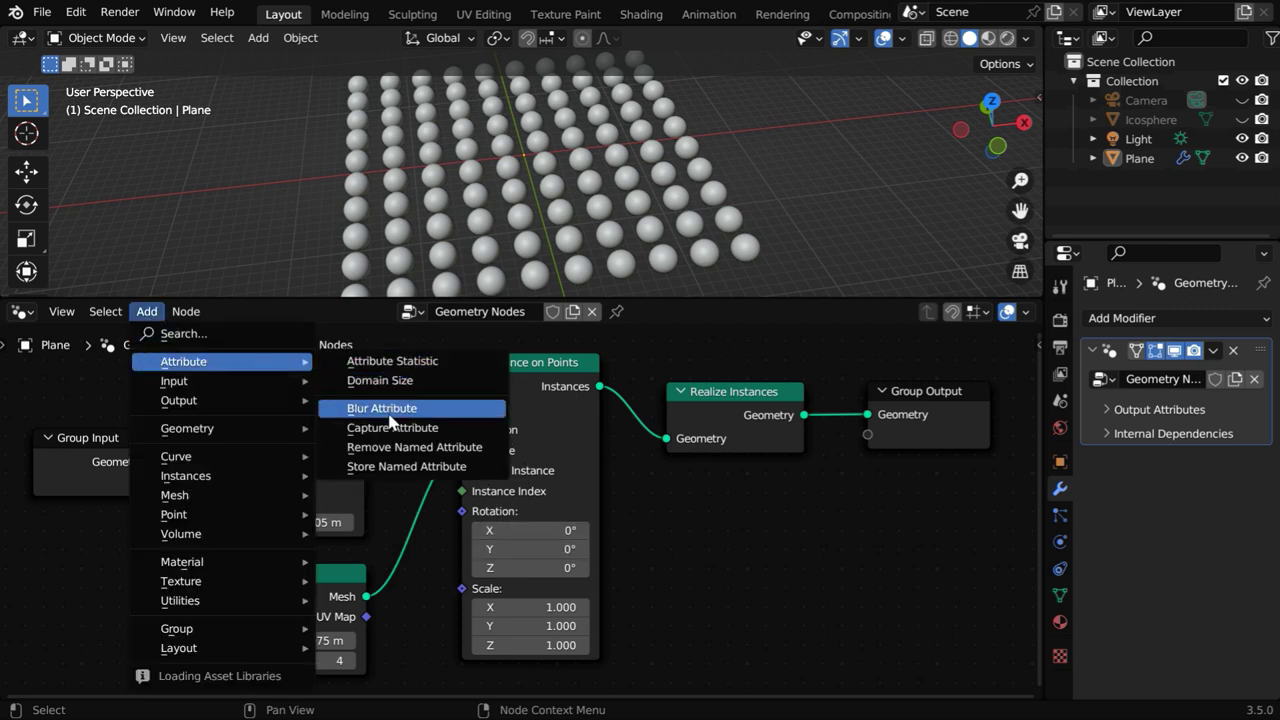
pyautogui.click(410, 468)
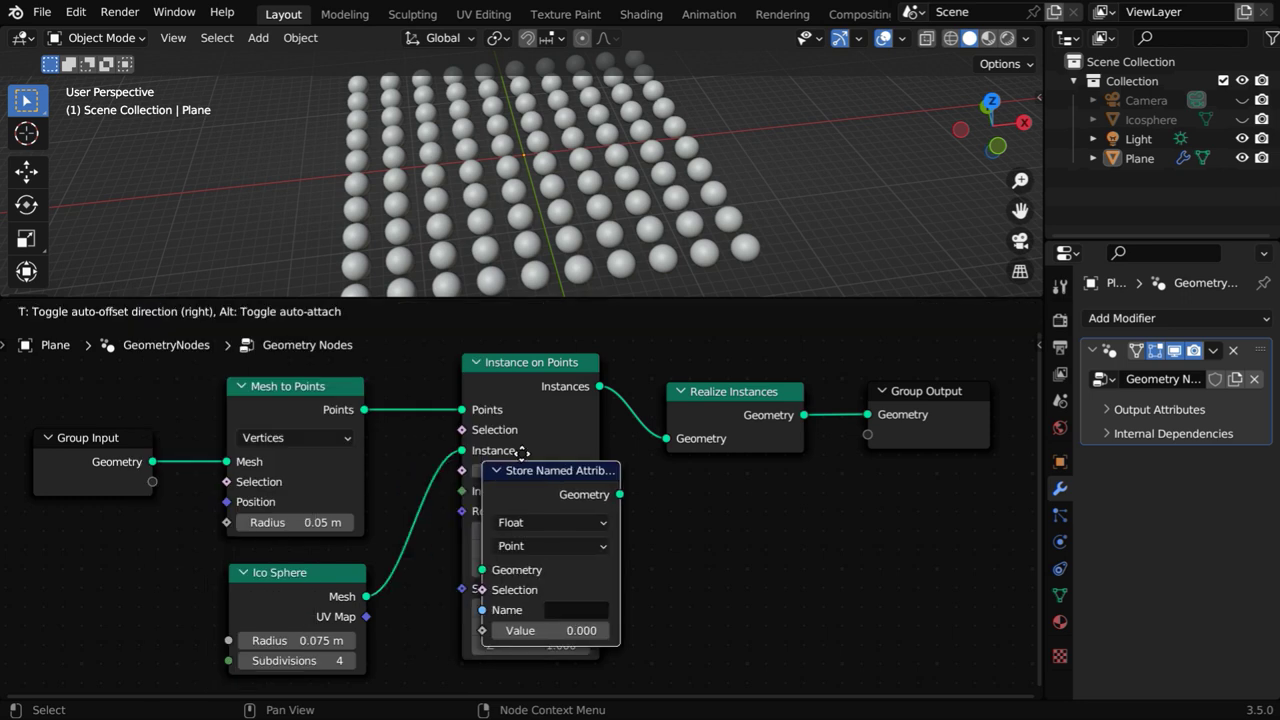
pyautogui.click(668, 358)
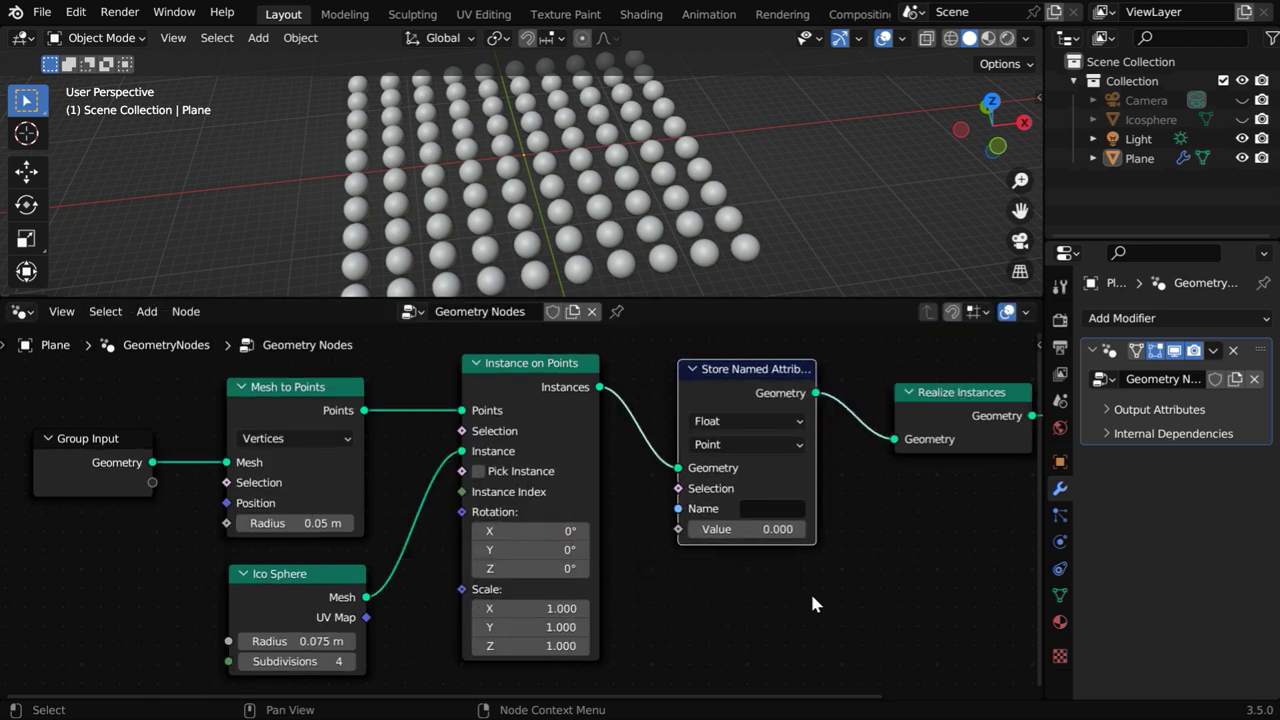
pyautogui.moveTo(866, 624); pyautogui.dragTo(474, 638, button='middle')
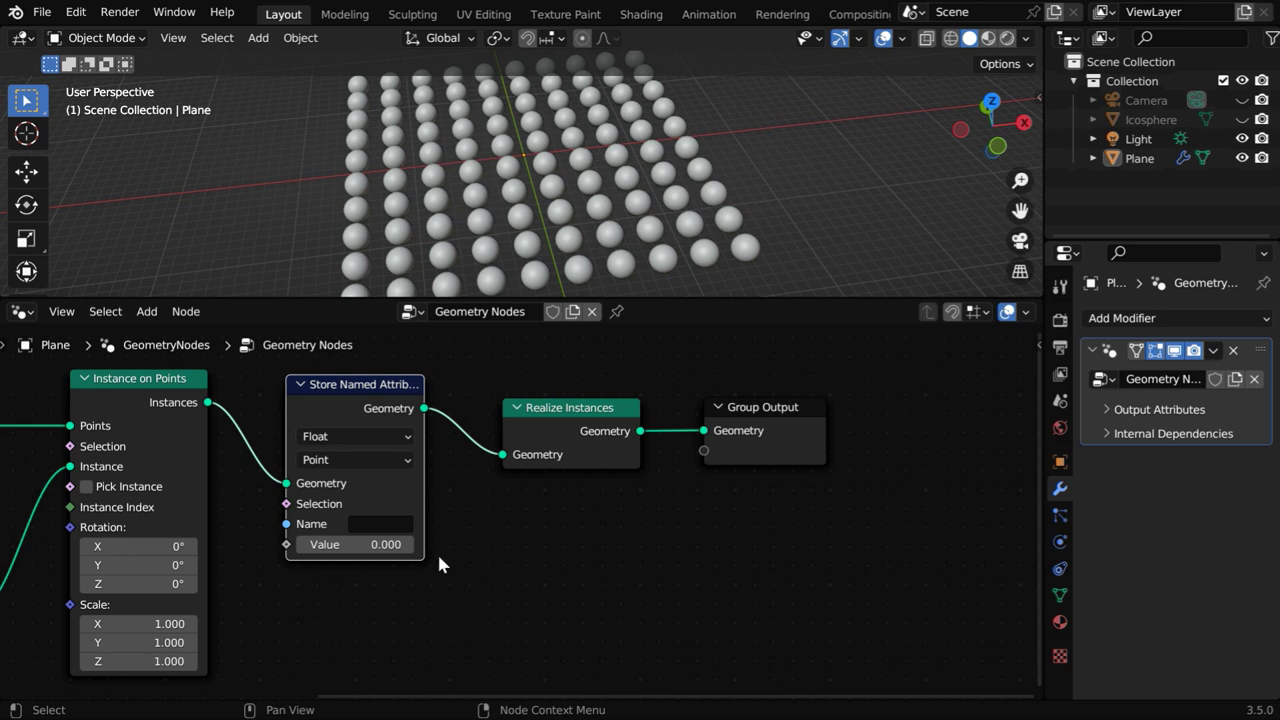
pyautogui.click(357, 459)
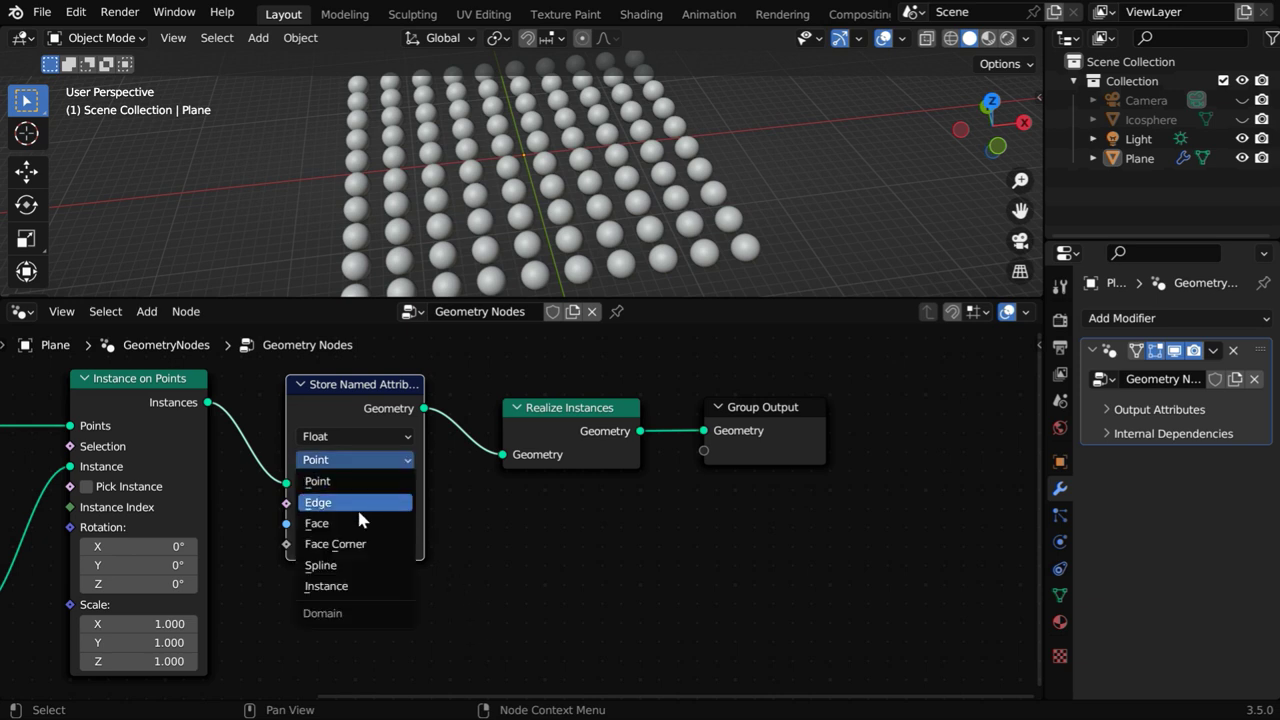
pyautogui.click(366, 588)
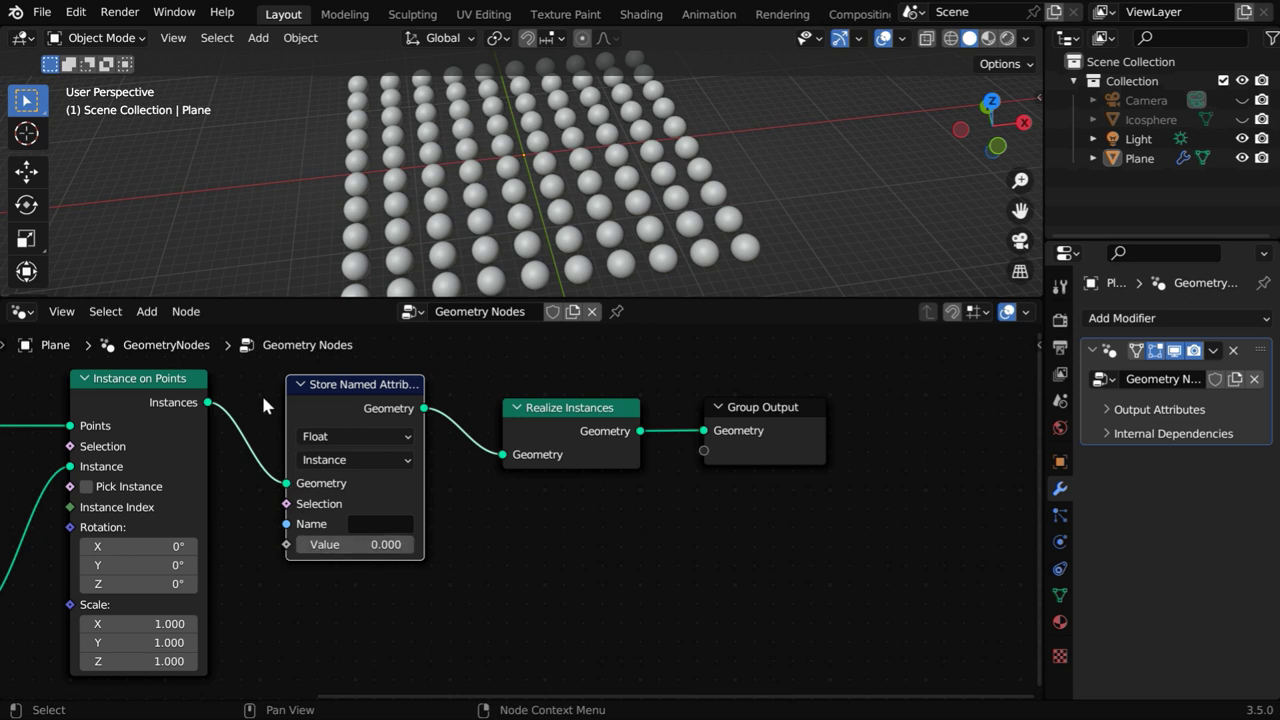
# - Make room before Store Named Attribute, feed its Value from a new Index node, and name the attribute UID
pyautogui.moveTo(261, 392); pyautogui.dragTo(744, 495)
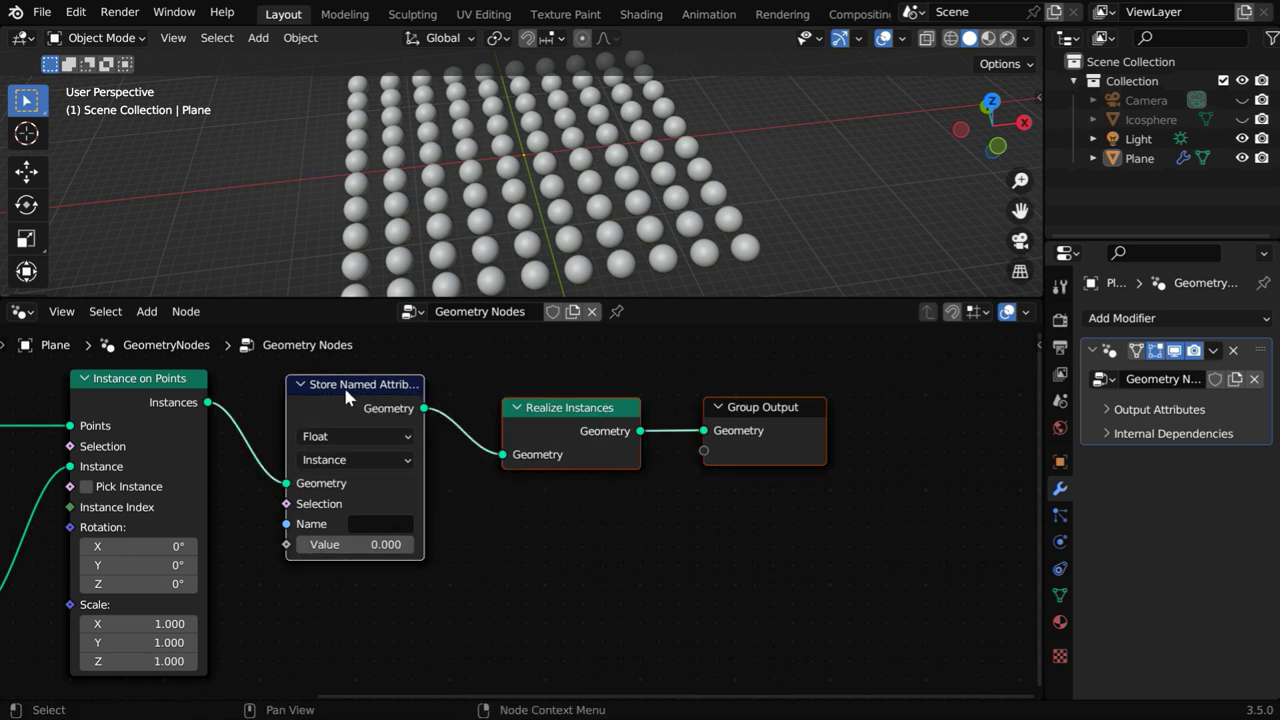
pyautogui.moveTo(343, 384); pyautogui.dragTo(518, 390)
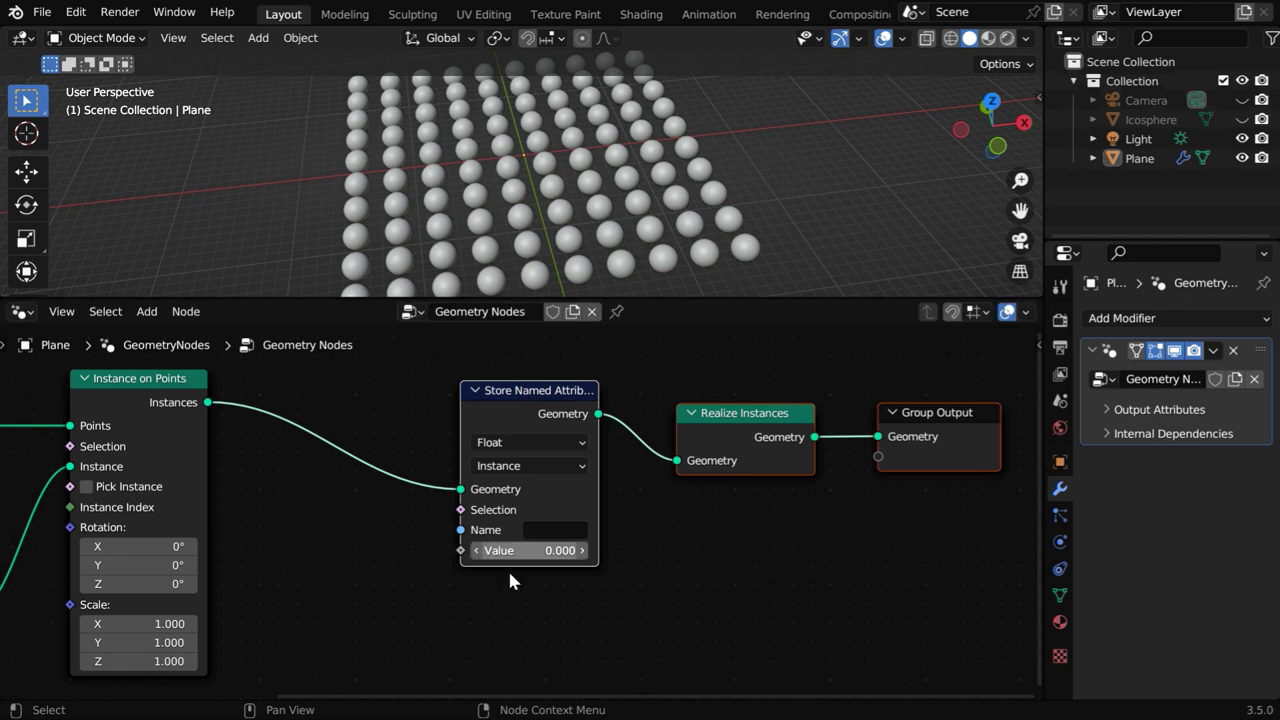
pyautogui.moveTo(460, 550); pyautogui.dragTo(397, 545)
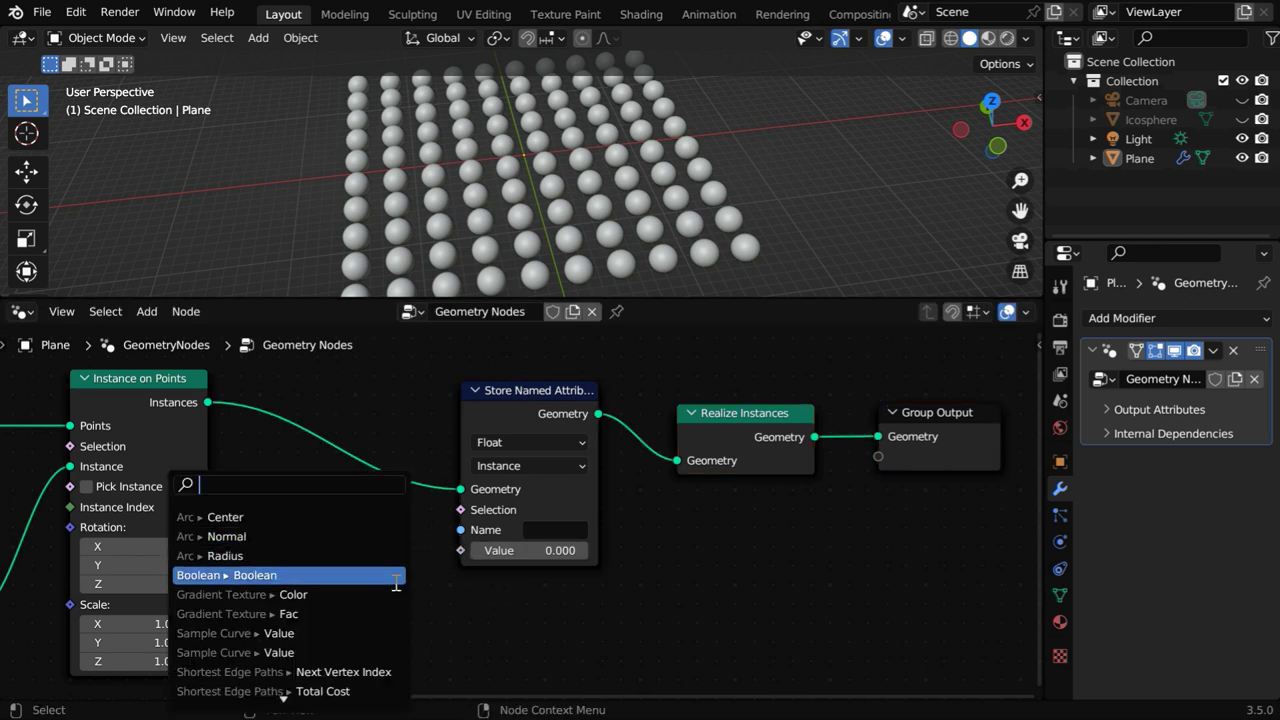
pyautogui.write('index')
pyautogui.press('Return')
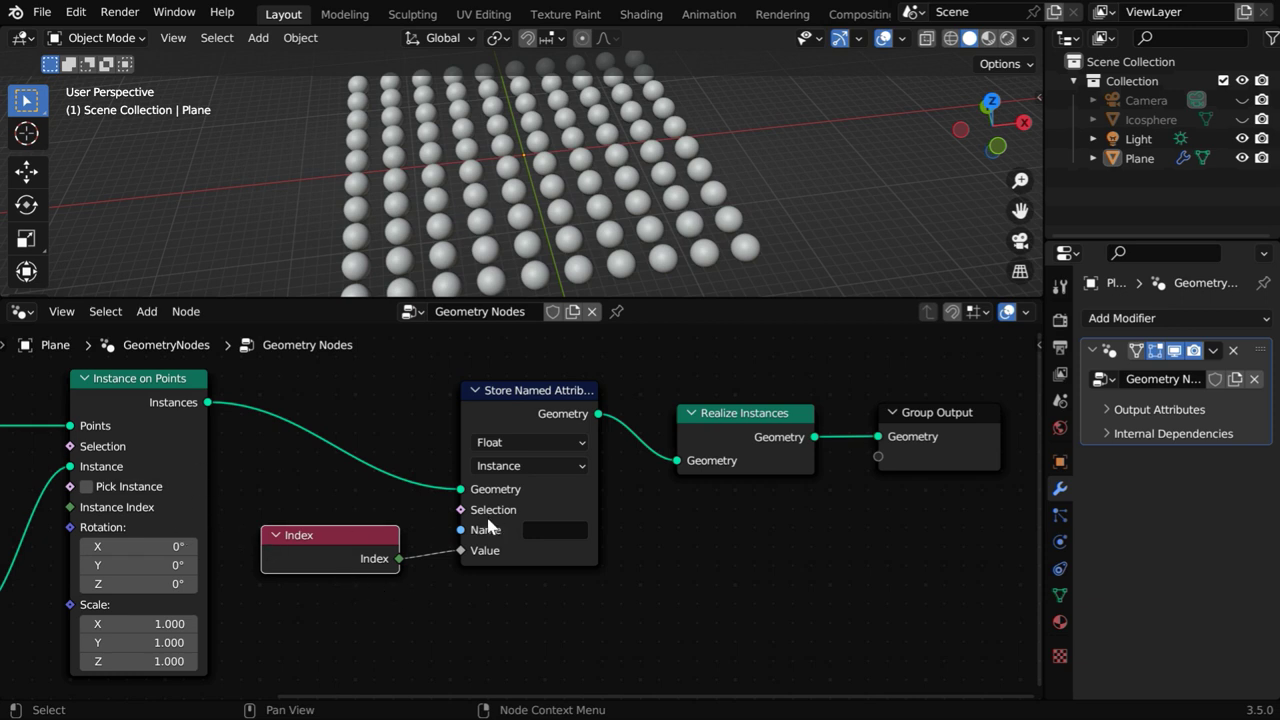
pyautogui.click(548, 538)
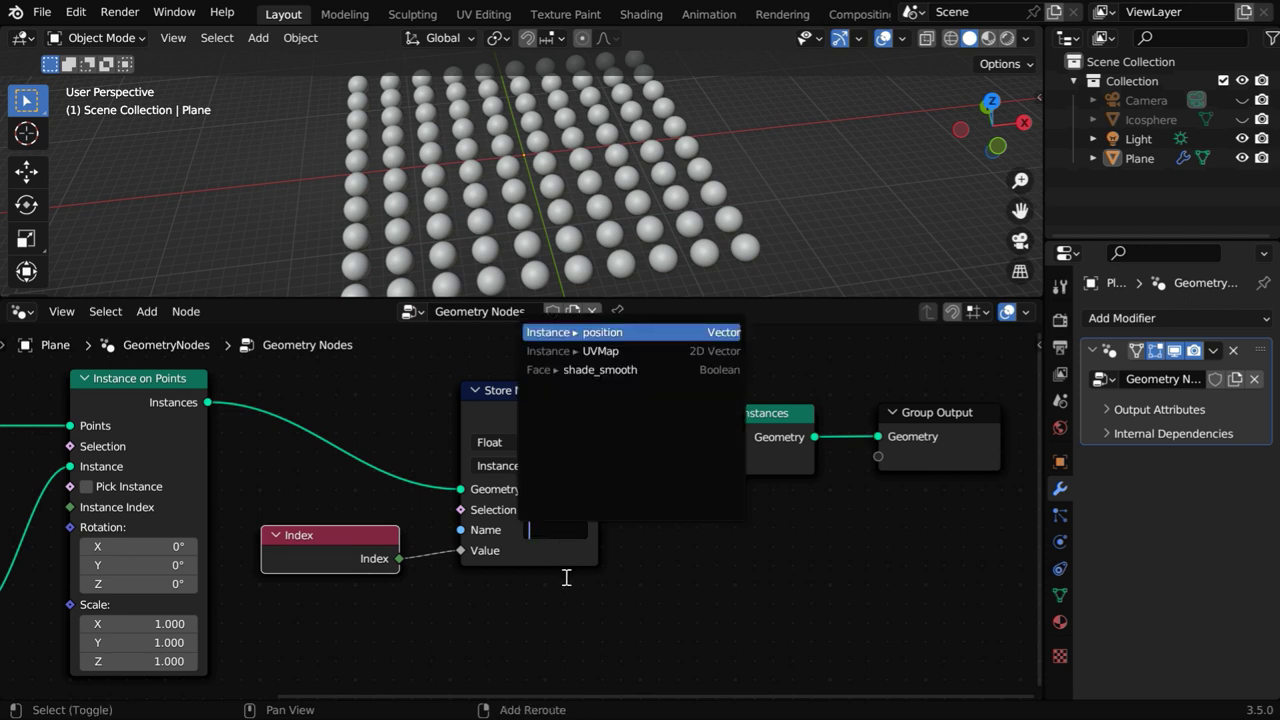
pyautogui.write('UID')
pyautogui.press('Return')
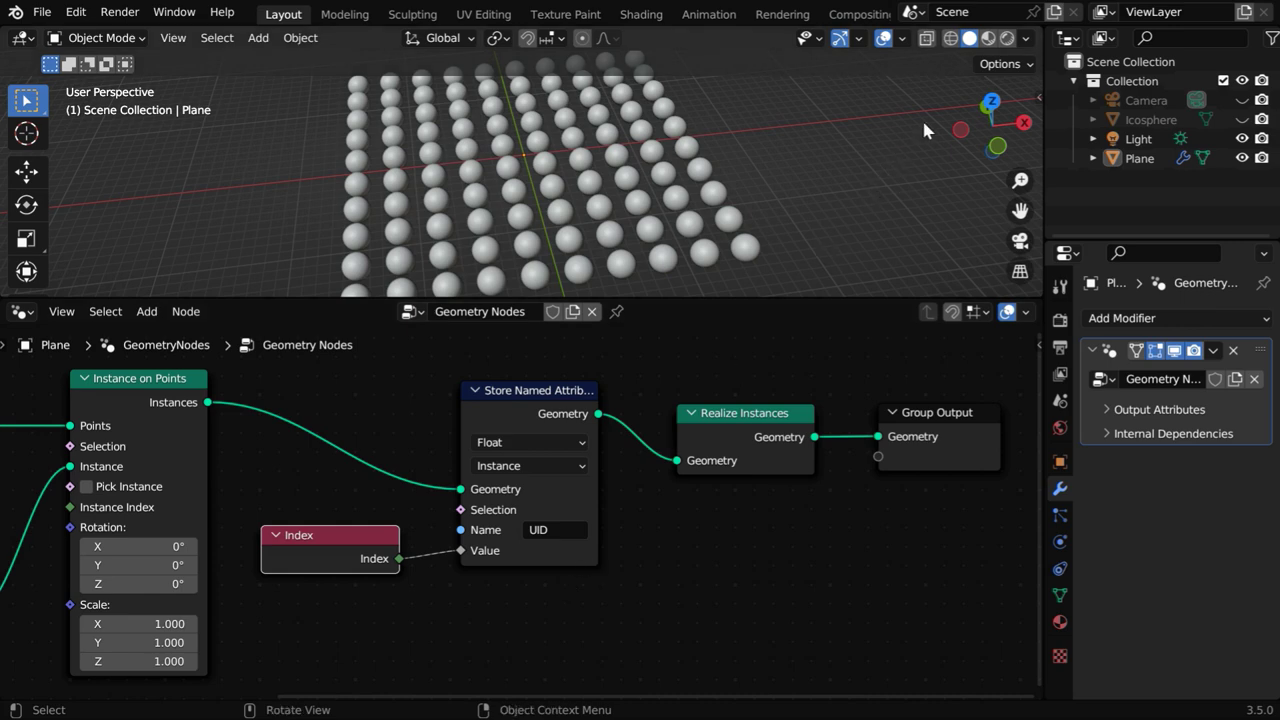
# - Switch the viewport to rendered shading and insert a Set Material node after Realize Instances, assigning it the existing material named Material
pyautogui.click(1006, 40)
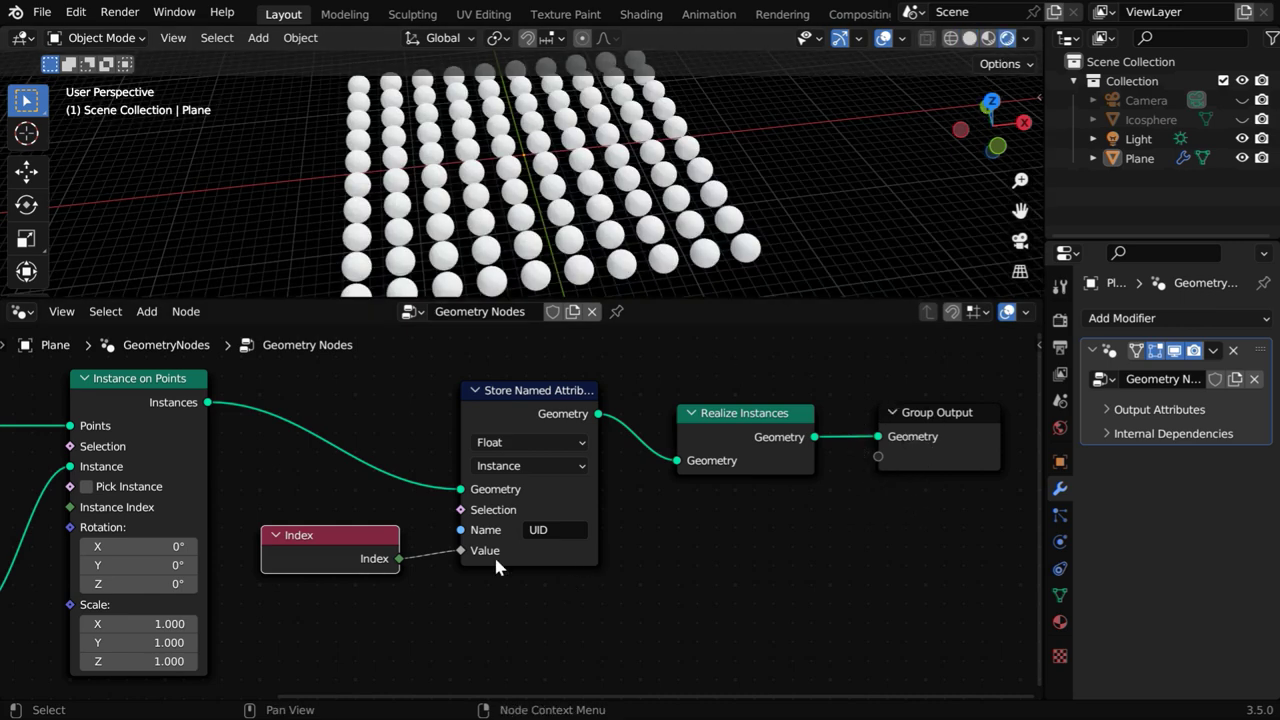
pyautogui.click(146, 311)
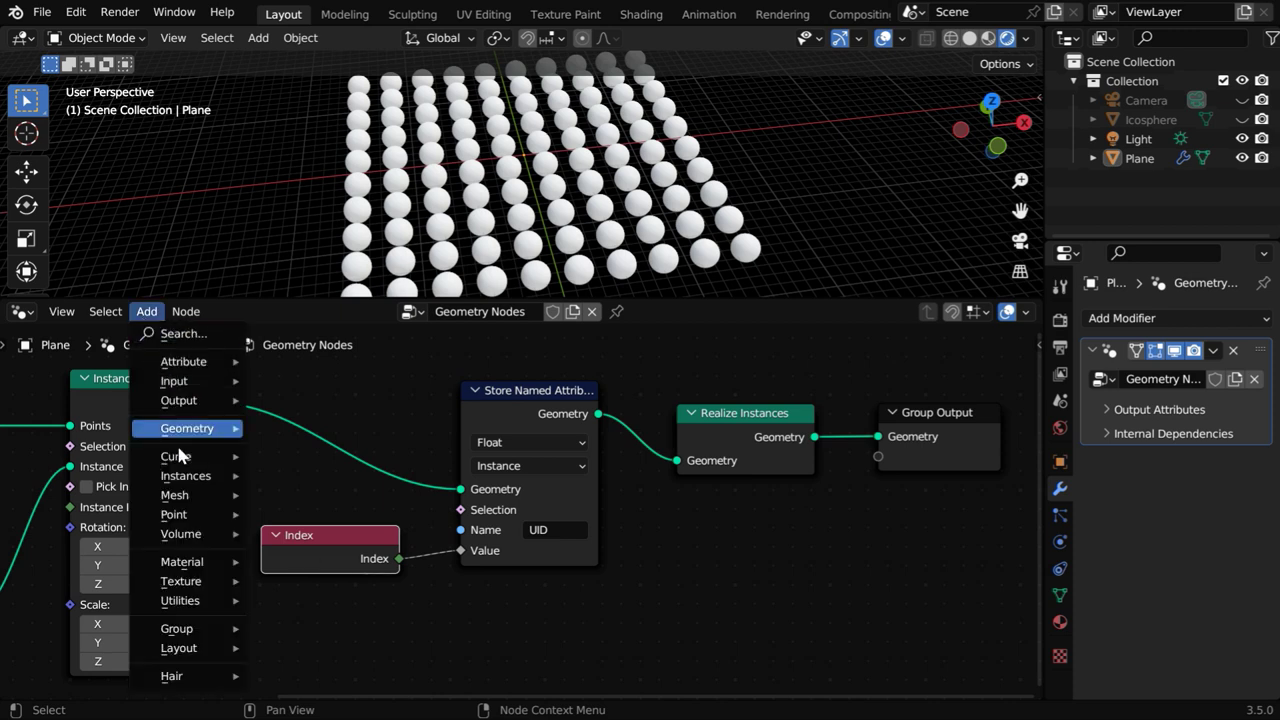
pyautogui.moveTo(196, 566)
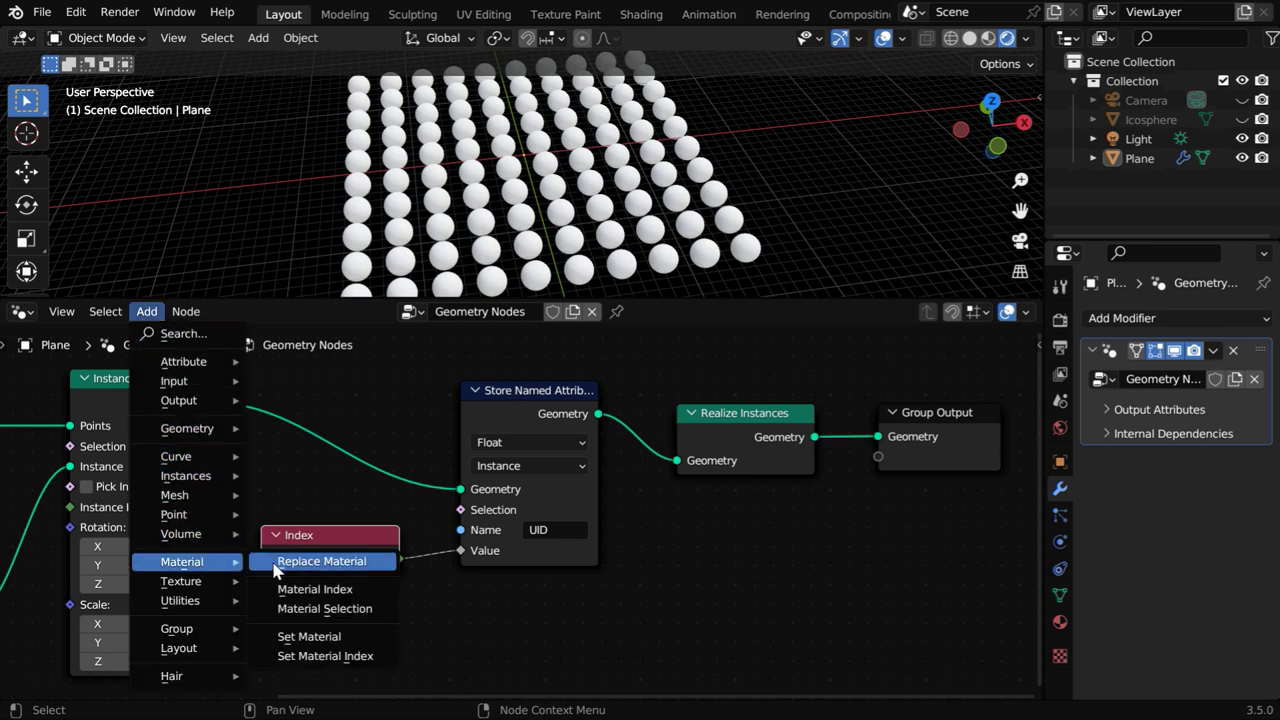
pyautogui.click(300, 638)
pyautogui.click(988, 362)
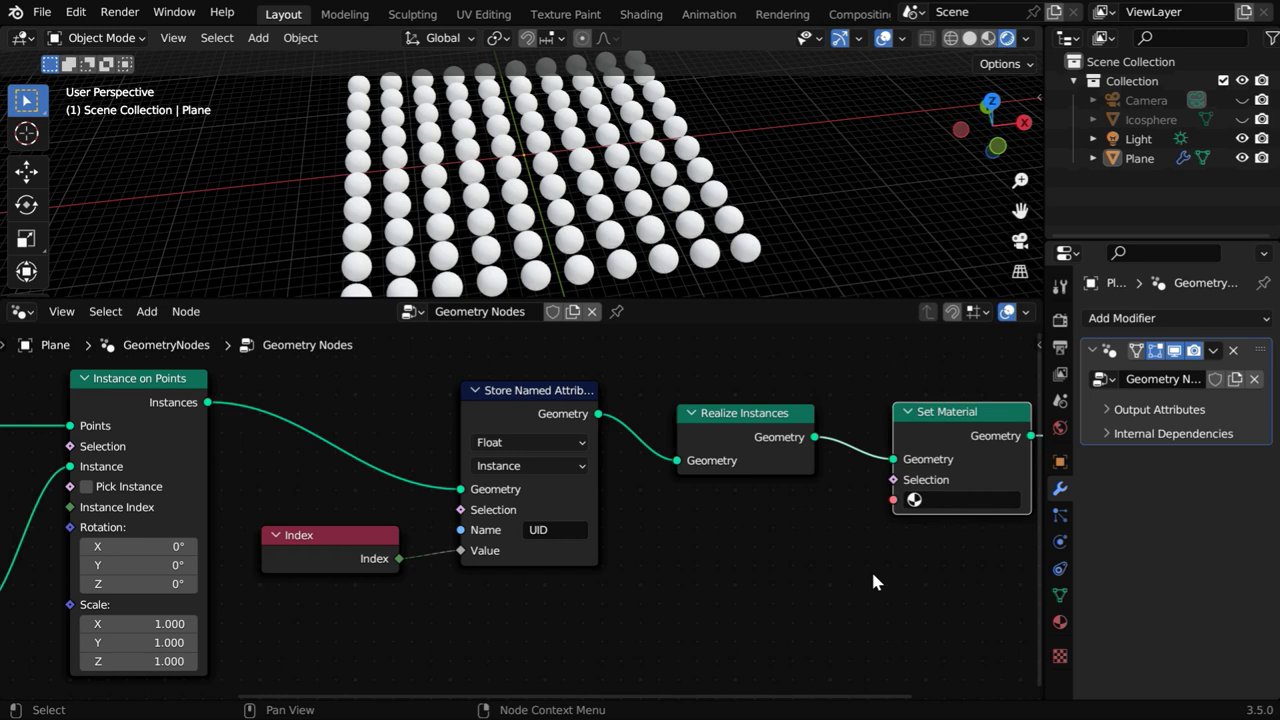
pyautogui.click(915, 500)
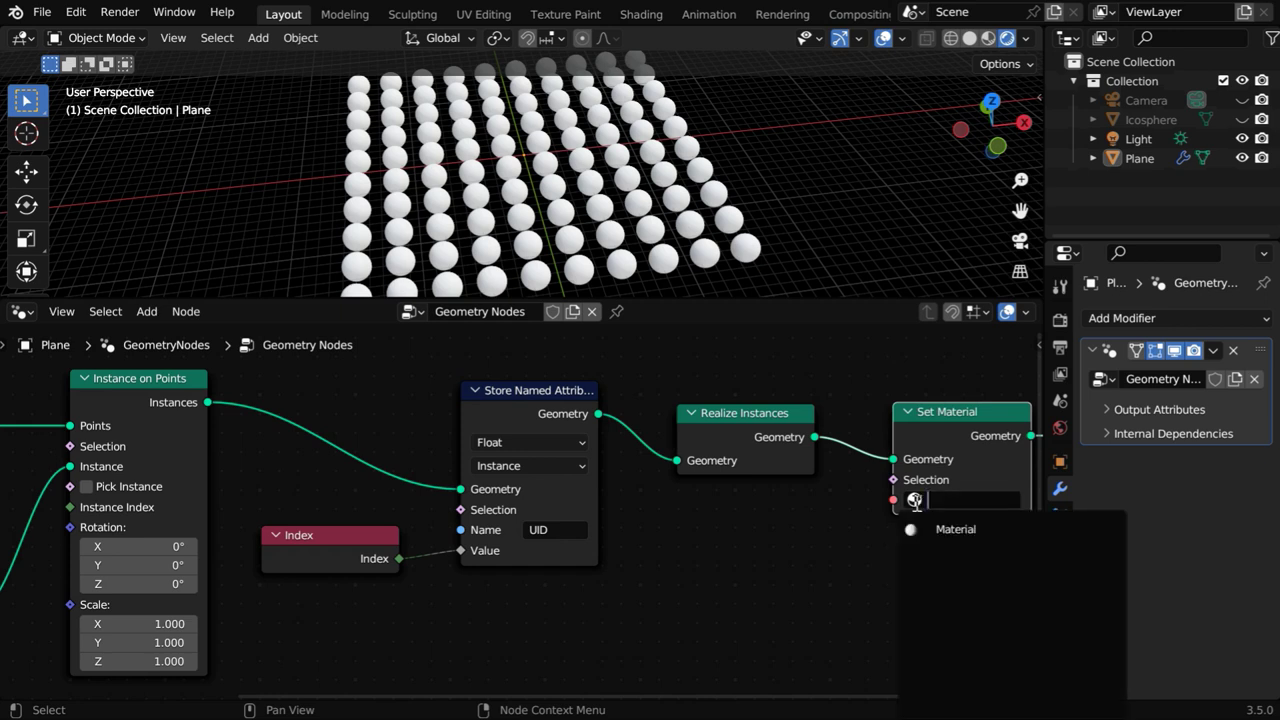
pyautogui.click(958, 529)
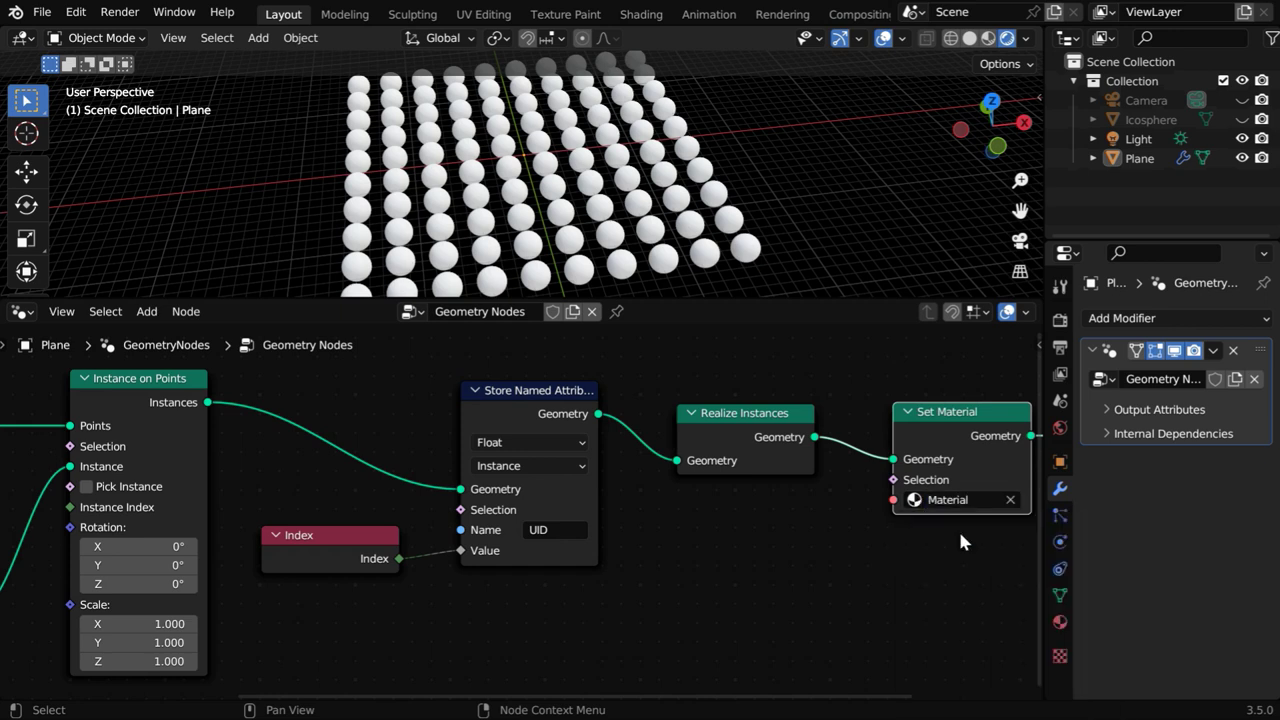
# - Rename the plane's material to Random Color
pyautogui.click(1060, 624)
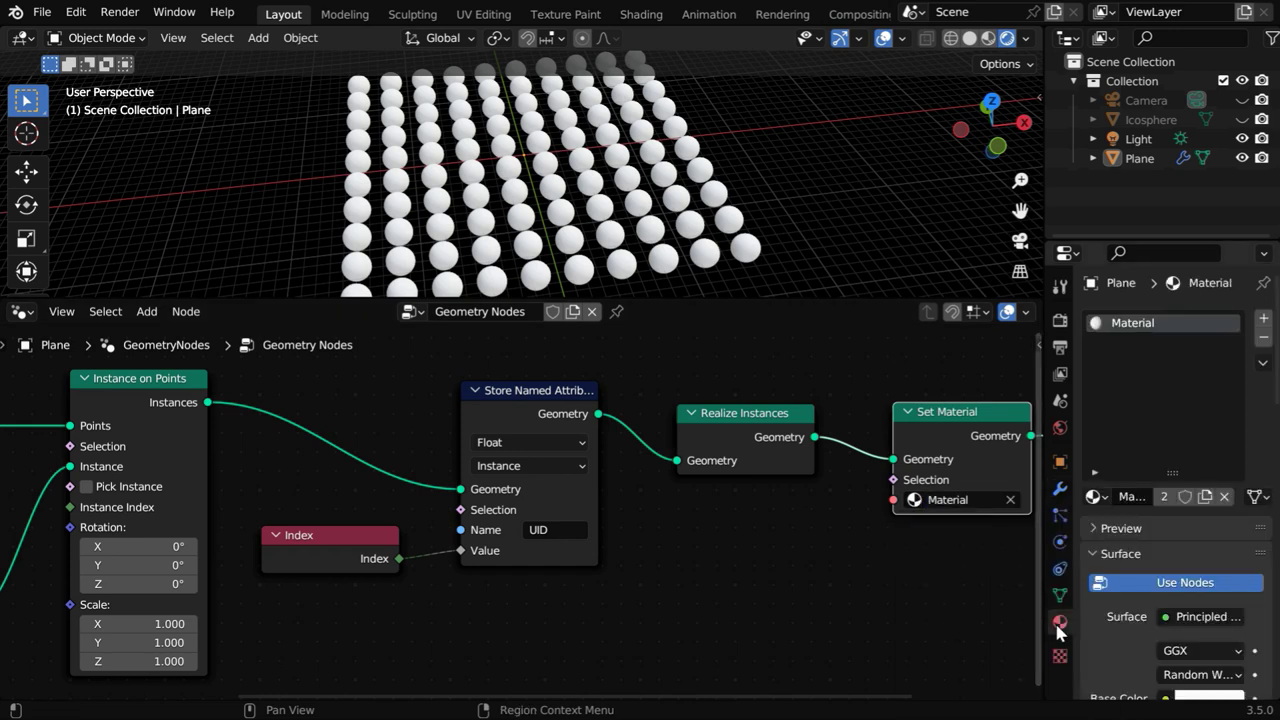
pyautogui.doubleClick(1144, 329)
pyautogui.write('Ra')
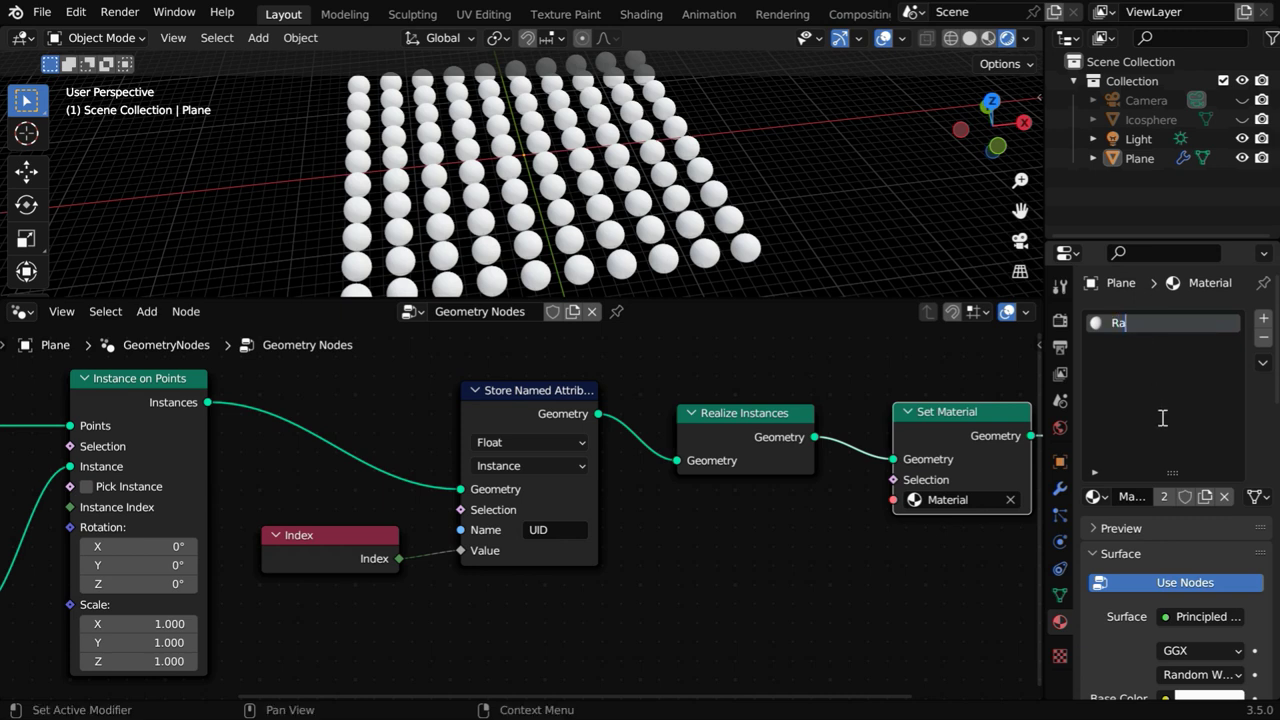
pyautogui.write('ndom Color')
pyautogui.press('Return')
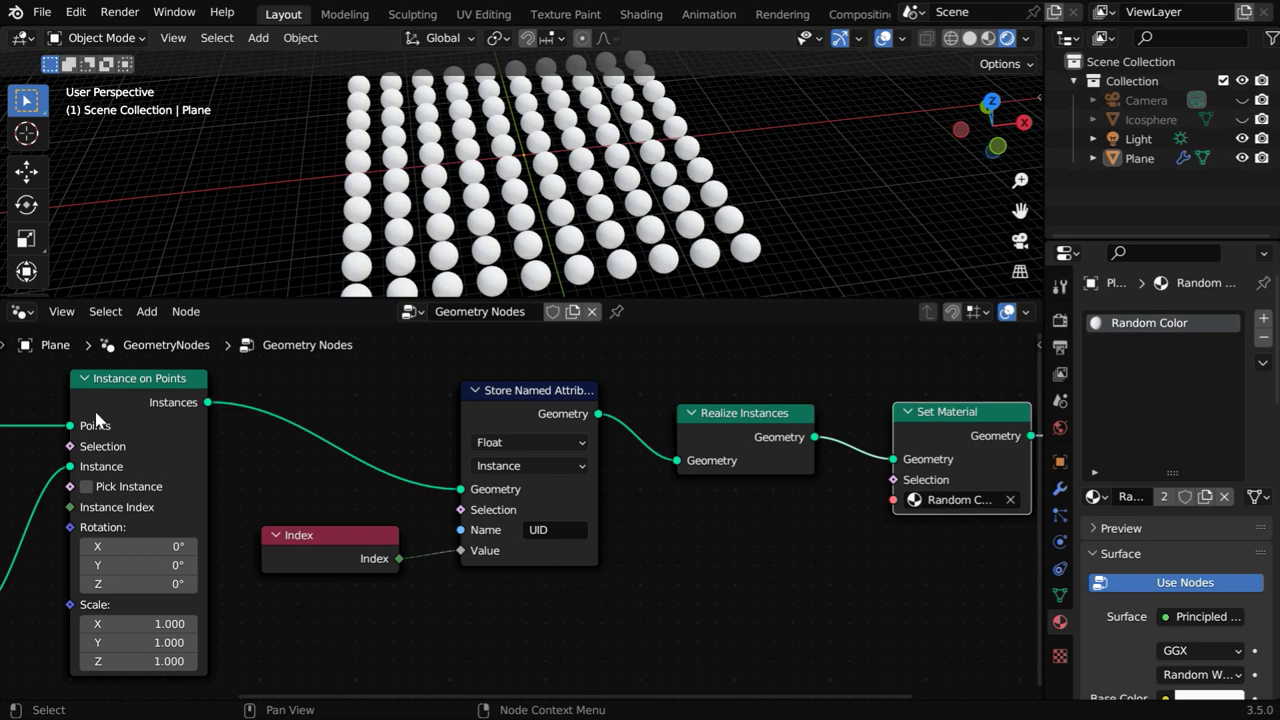
# - Open the Random Color material in the Shader Editor and add a White Noise Texture node beside the Principled BSDF
pyautogui.click(22, 311)
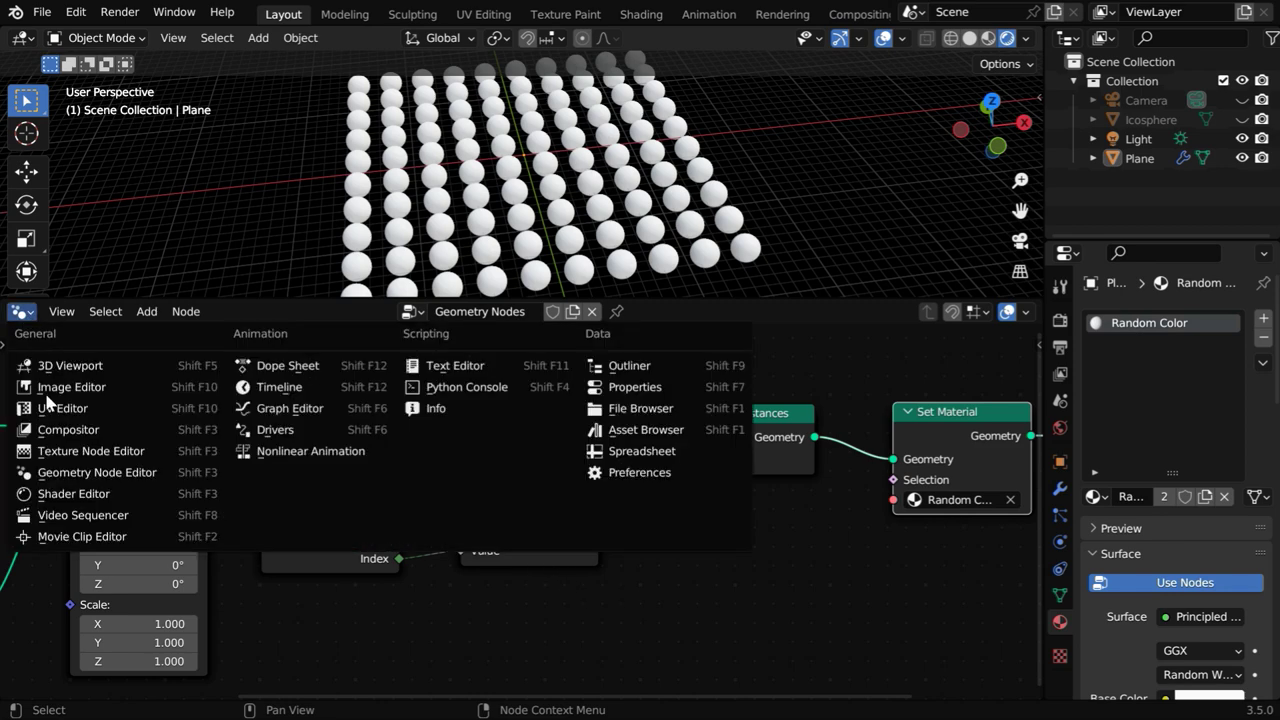
pyautogui.click(71, 496)
pyautogui.moveTo(404, 563); pyautogui.dragTo(775, 543, button='middle')
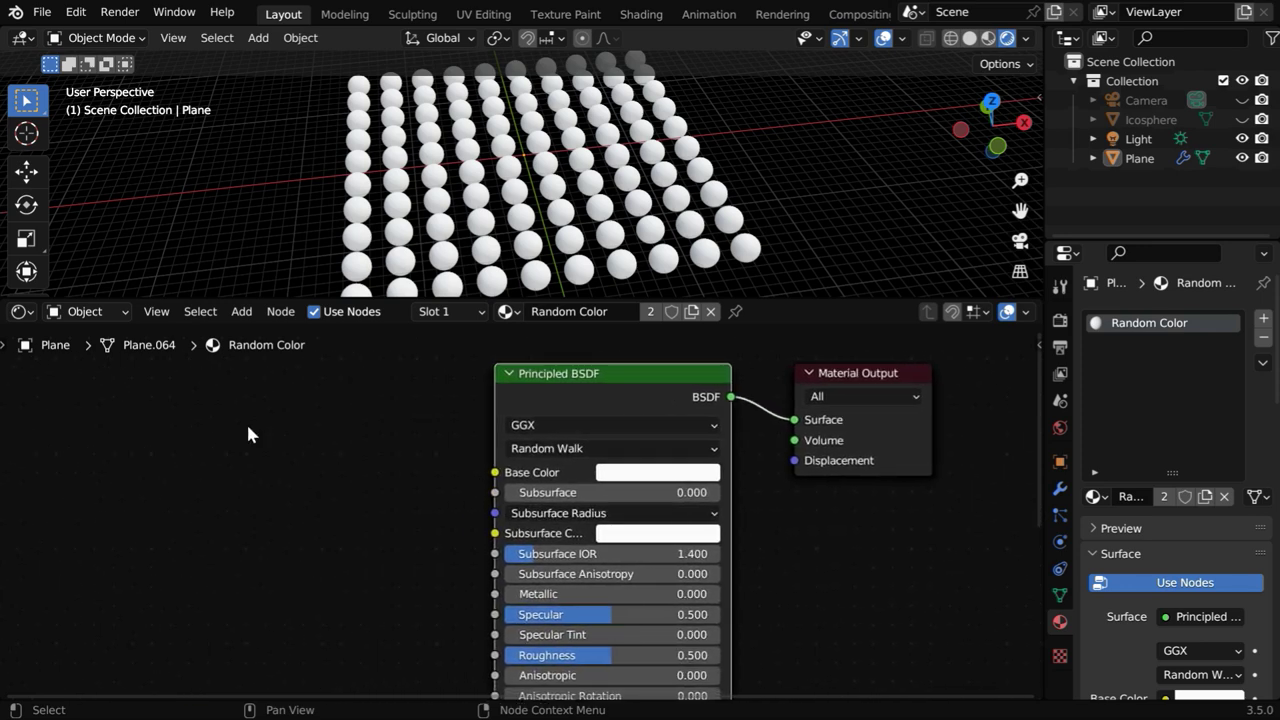
pyautogui.click(242, 311)
pyautogui.moveTo(280, 419)
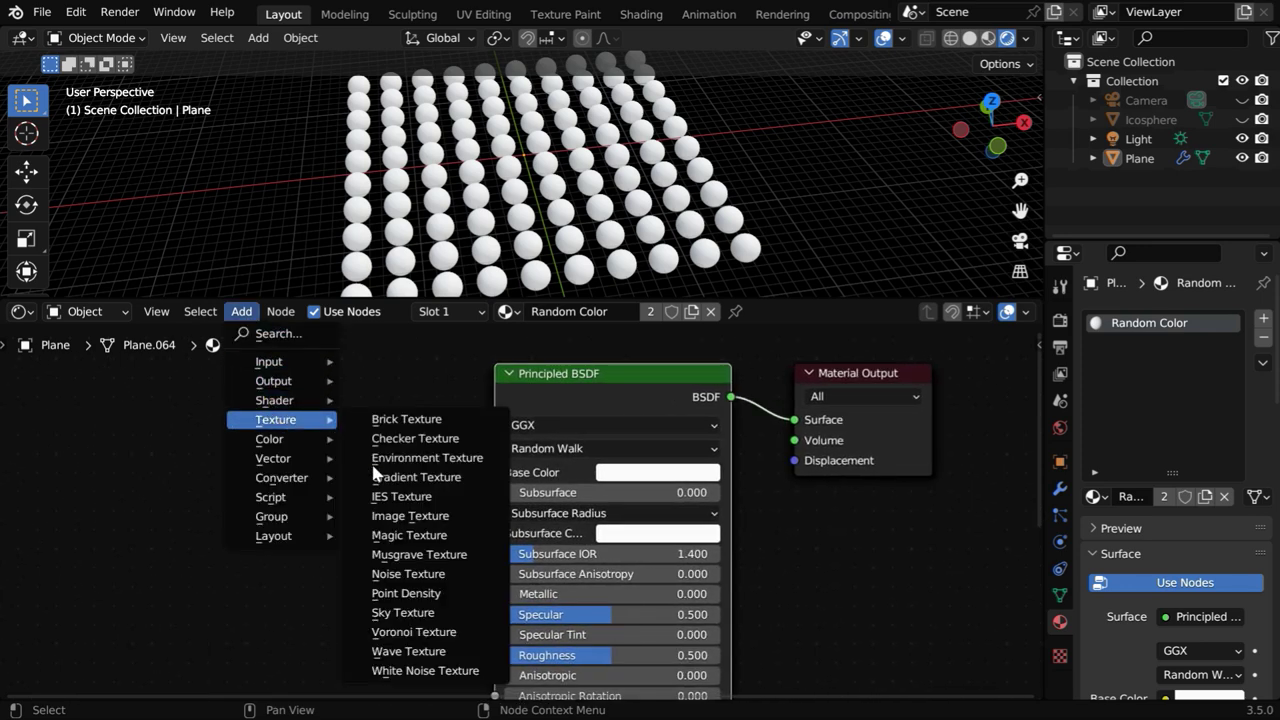
pyautogui.click(425, 670)
pyautogui.click(288, 432)
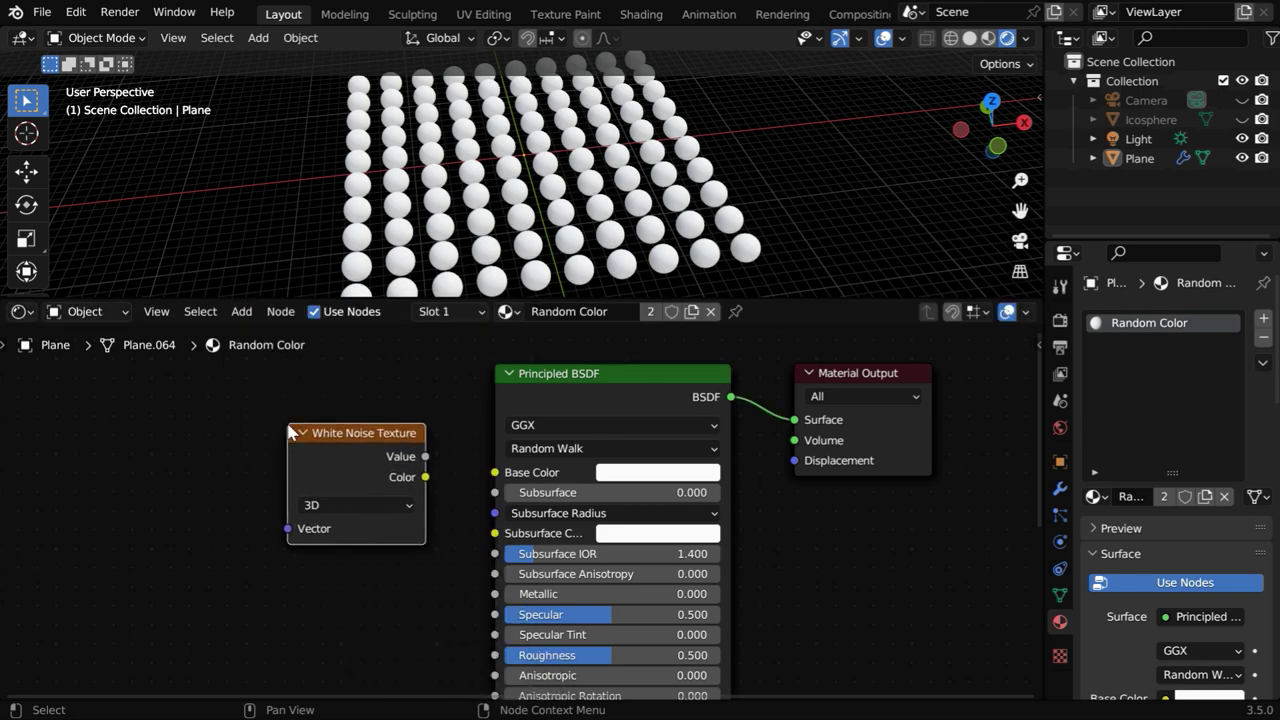
# - Add an Attribute node beside the White Noise Texture and set its attribute name to UID
pyautogui.click(242, 311)
pyautogui.moveTo(271, 361)
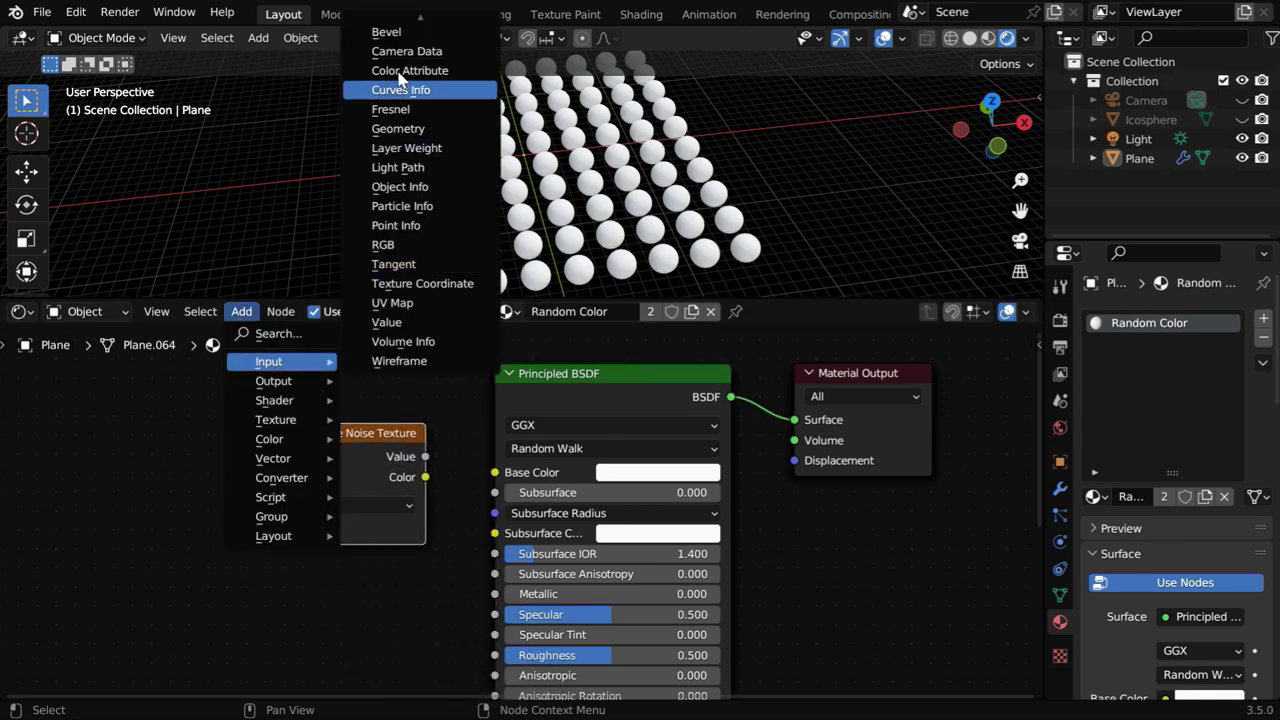
pyautogui.click(414, 44)
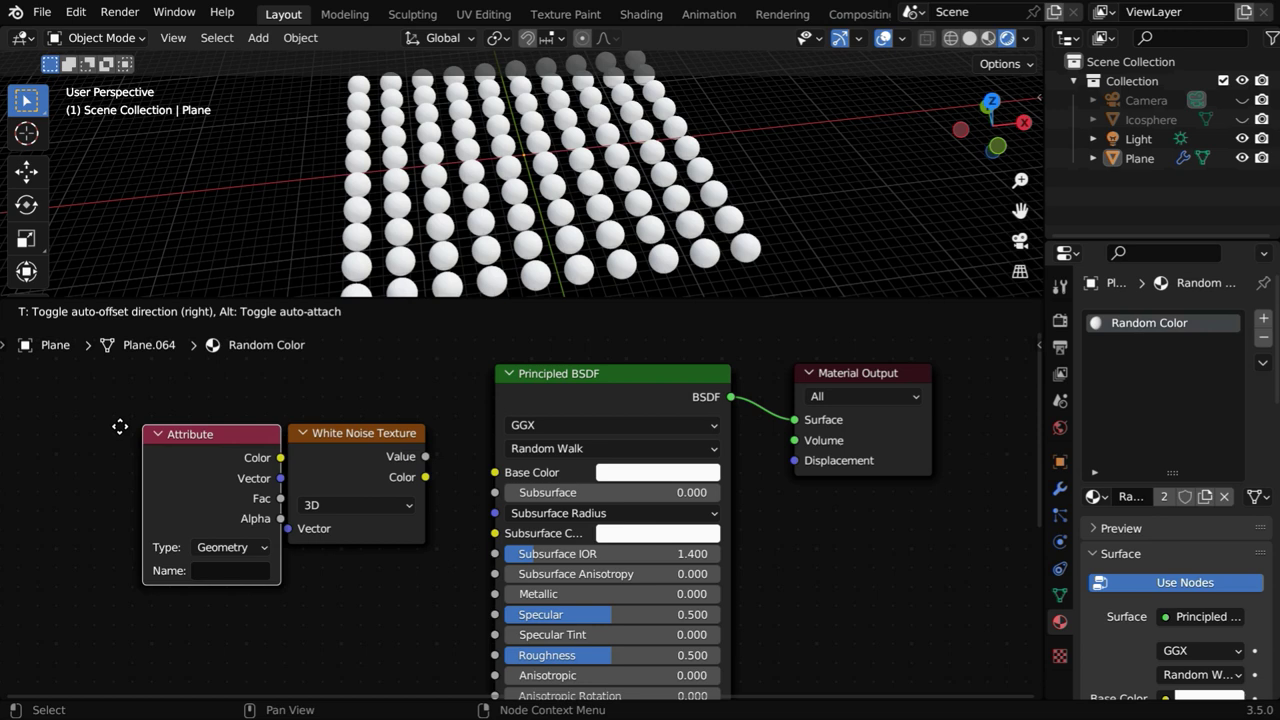
pyautogui.click(72, 406)
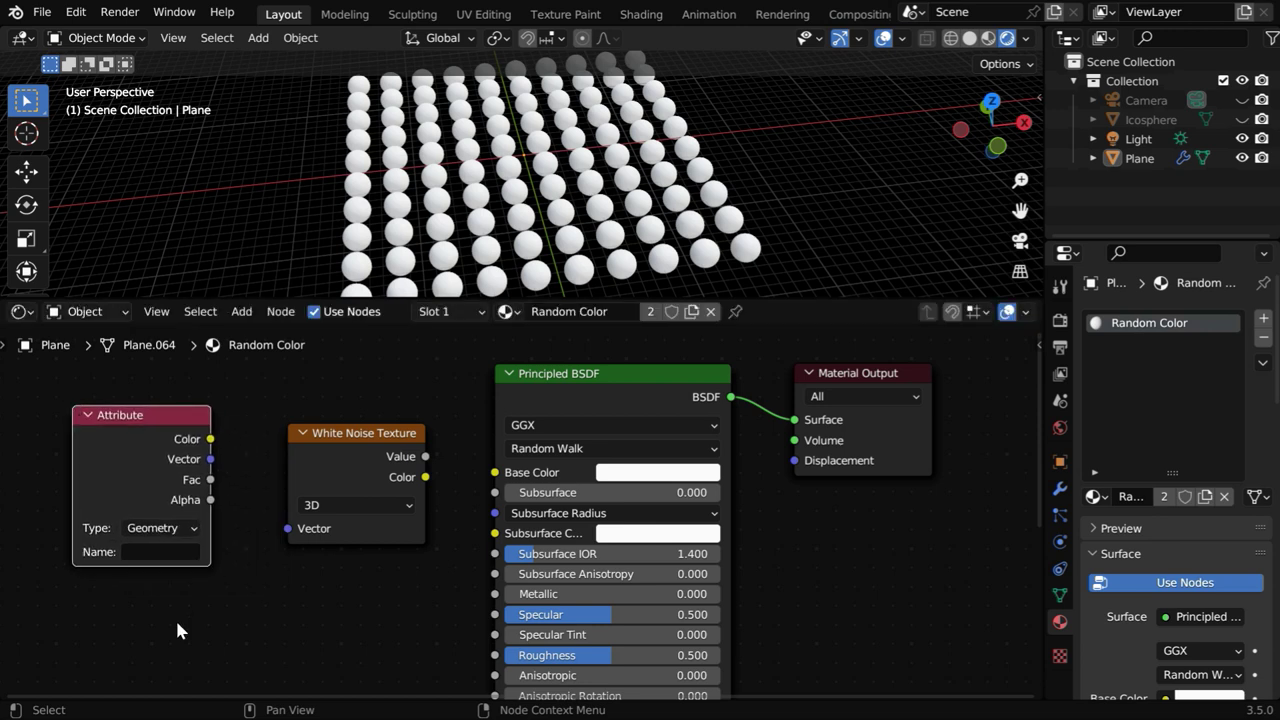
pyautogui.click(136, 553)
pyautogui.write('UID')
# - Connect the Attribute's Vector output to the White Noise Texture's Vector, and the noise Color to the Principled BSDF's Base Color
pyautogui.moveTo(211, 460); pyautogui.dragTo(290, 527)
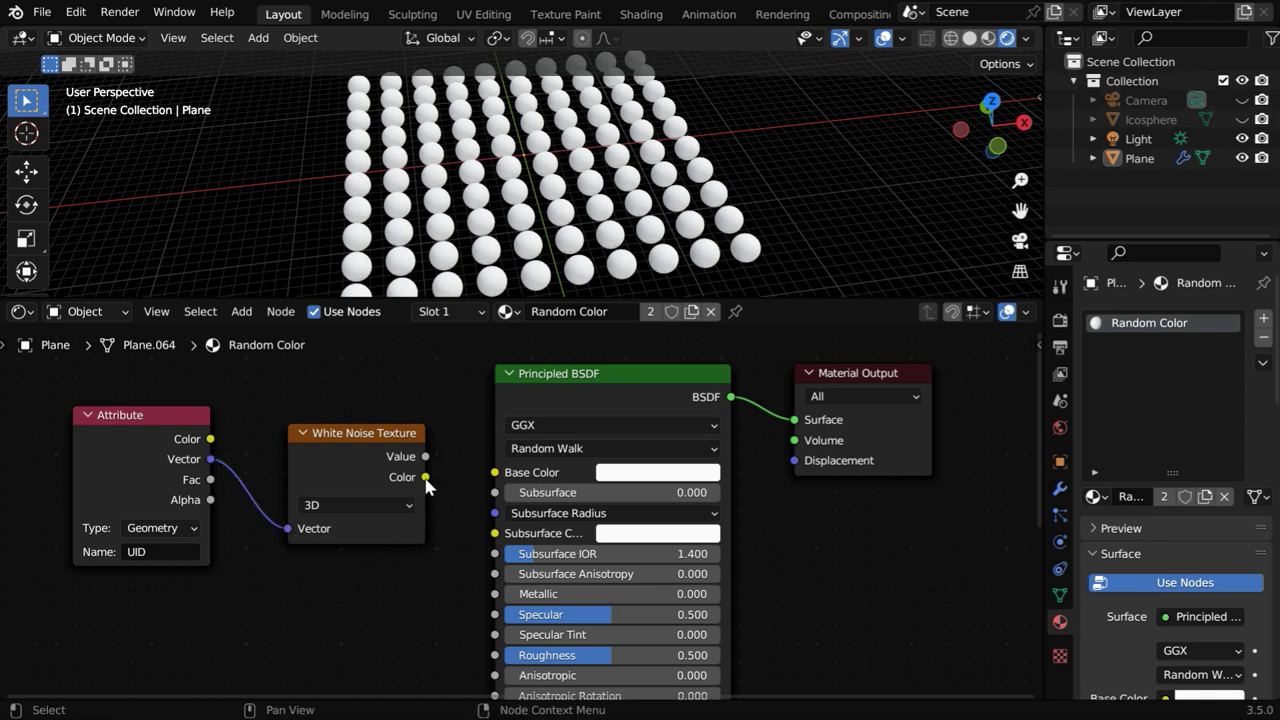
pyautogui.moveTo(425, 477); pyautogui.dragTo(492, 470)
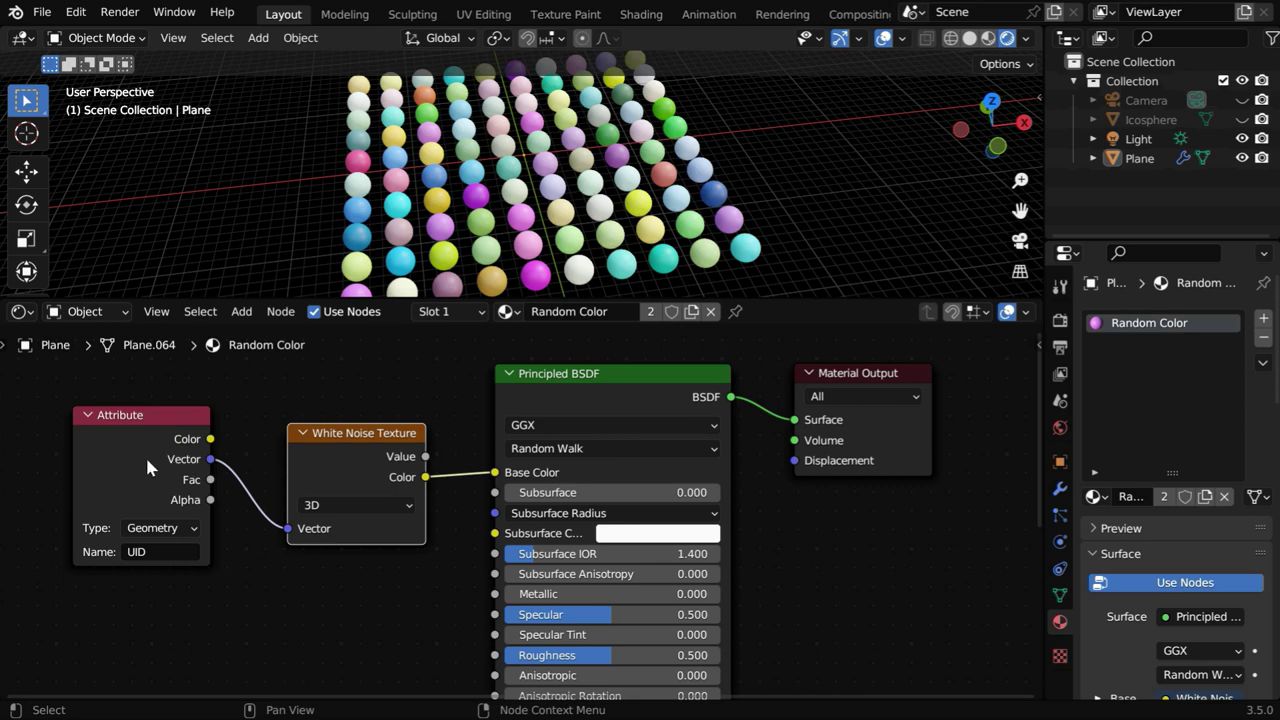
# - Return to the Geometry Node Editor and delete the Index node feeding the Store Named Attribute's Value
pyautogui.click(22, 311)
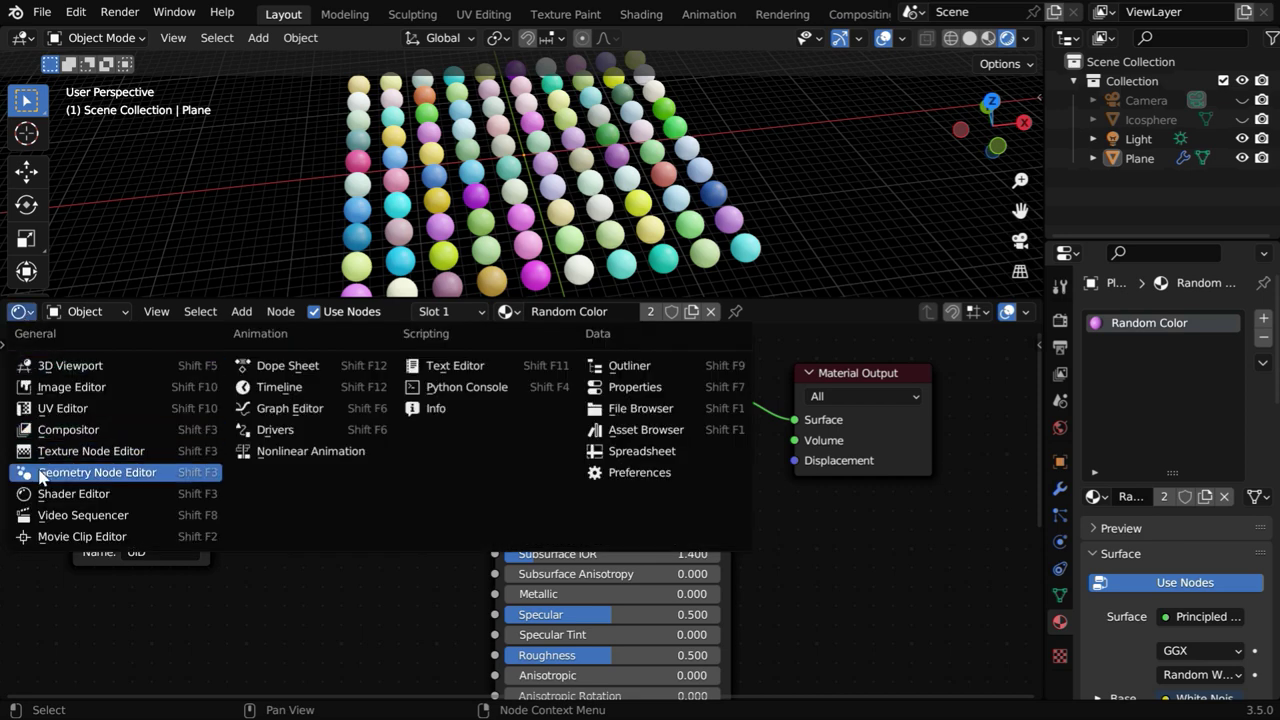
pyautogui.click(42, 477)
pyautogui.click(696, 502)
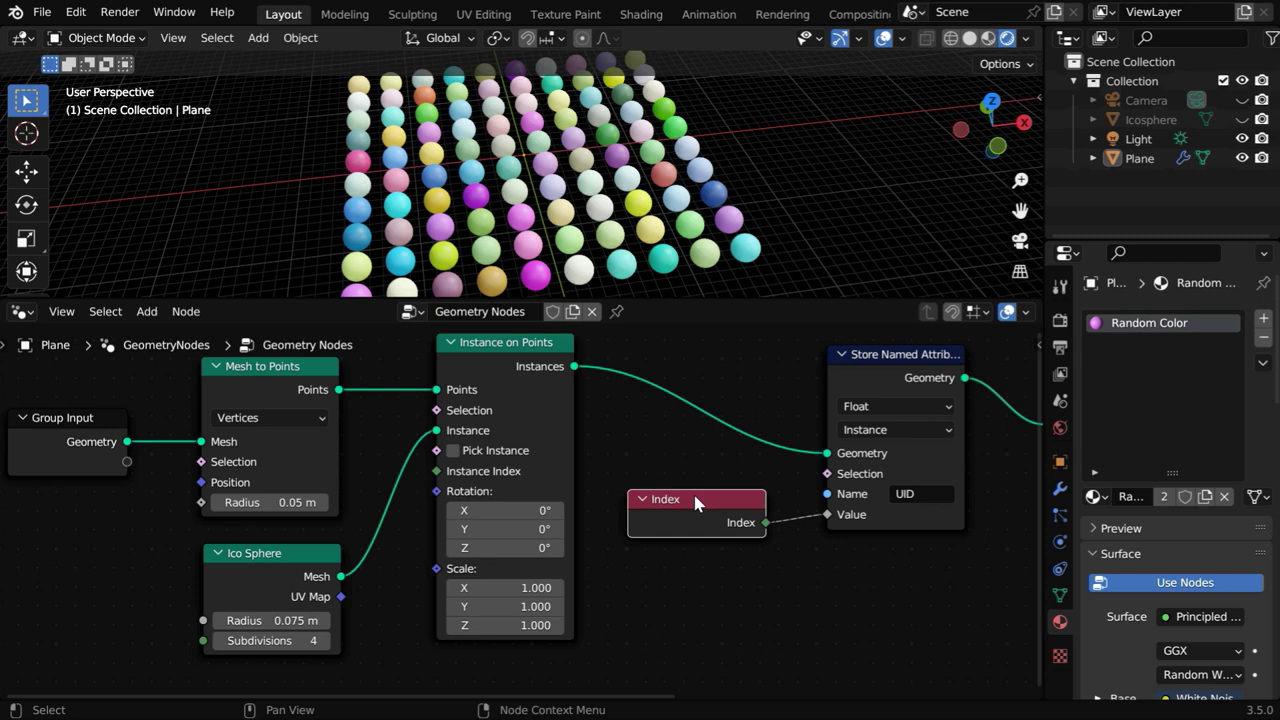
pyautogui.press('x')
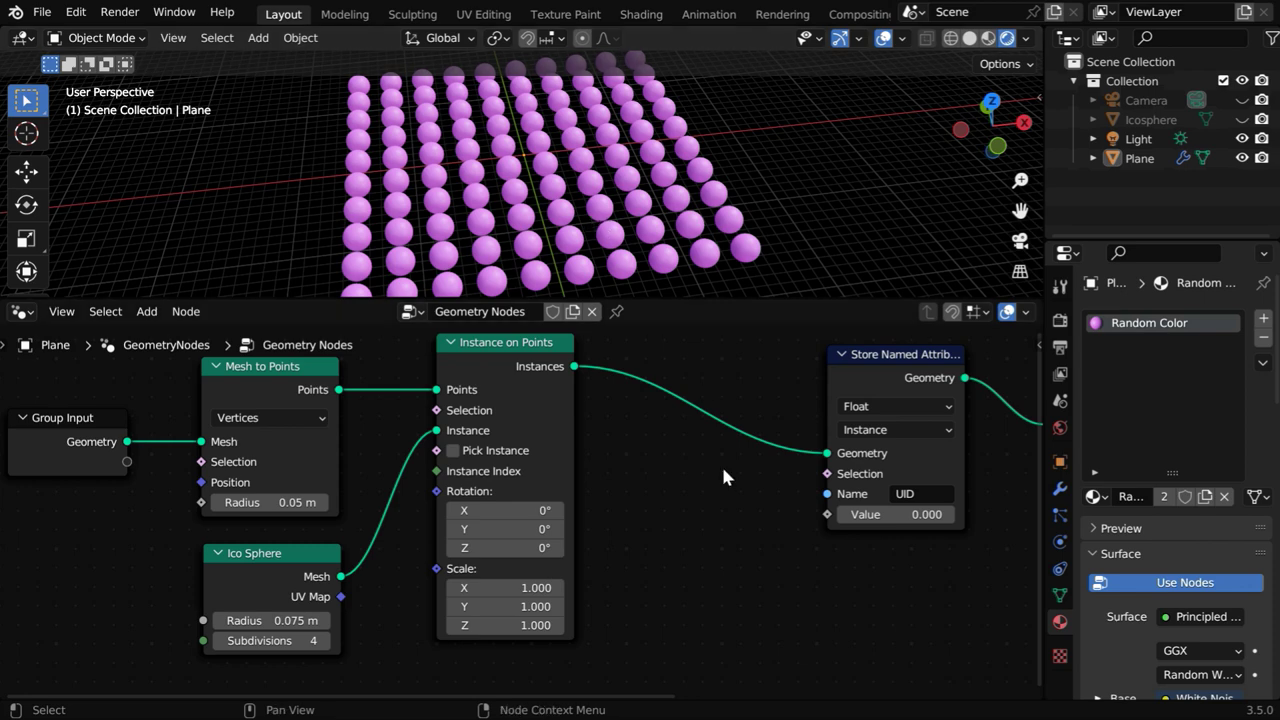
# - Set the Store Named Attribute node's data type to Vector and feed its Value from a new Position node
pyautogui.click(896, 410)
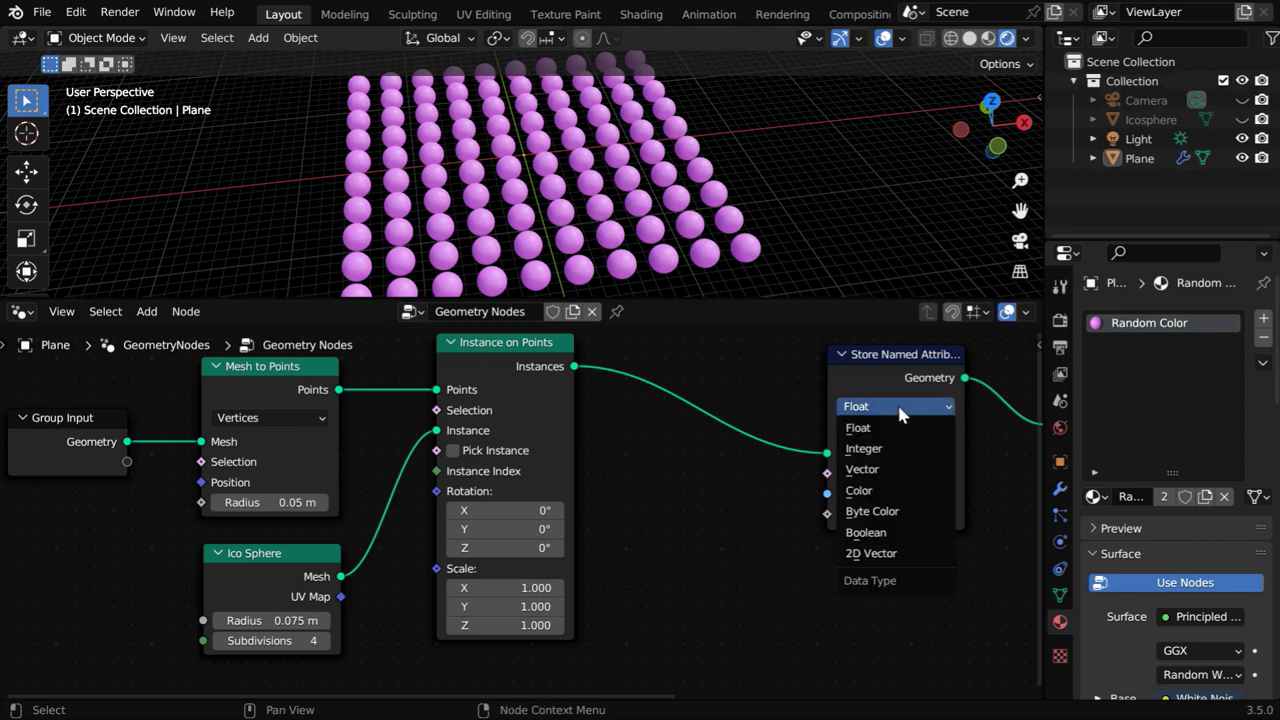
pyautogui.click(865, 466)
pyautogui.moveTo(827, 514); pyautogui.dragTo(749, 523)
pyautogui.write('posi')
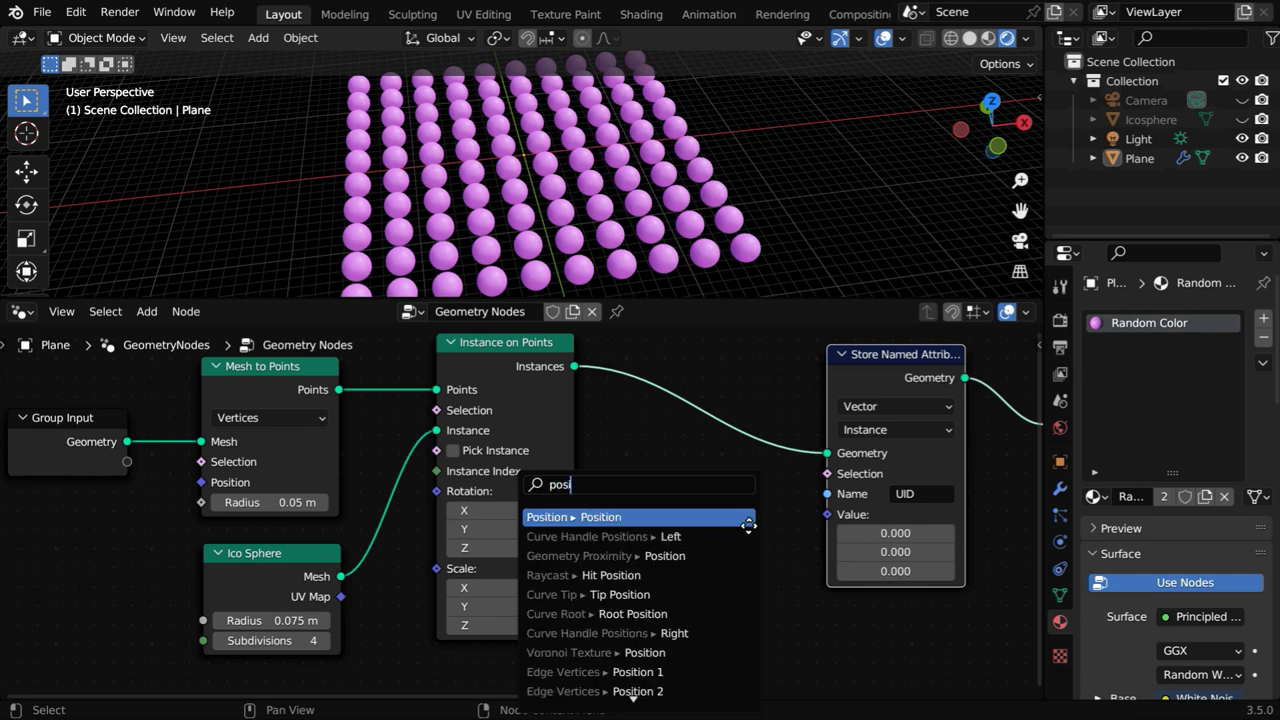
pyautogui.press('Return')
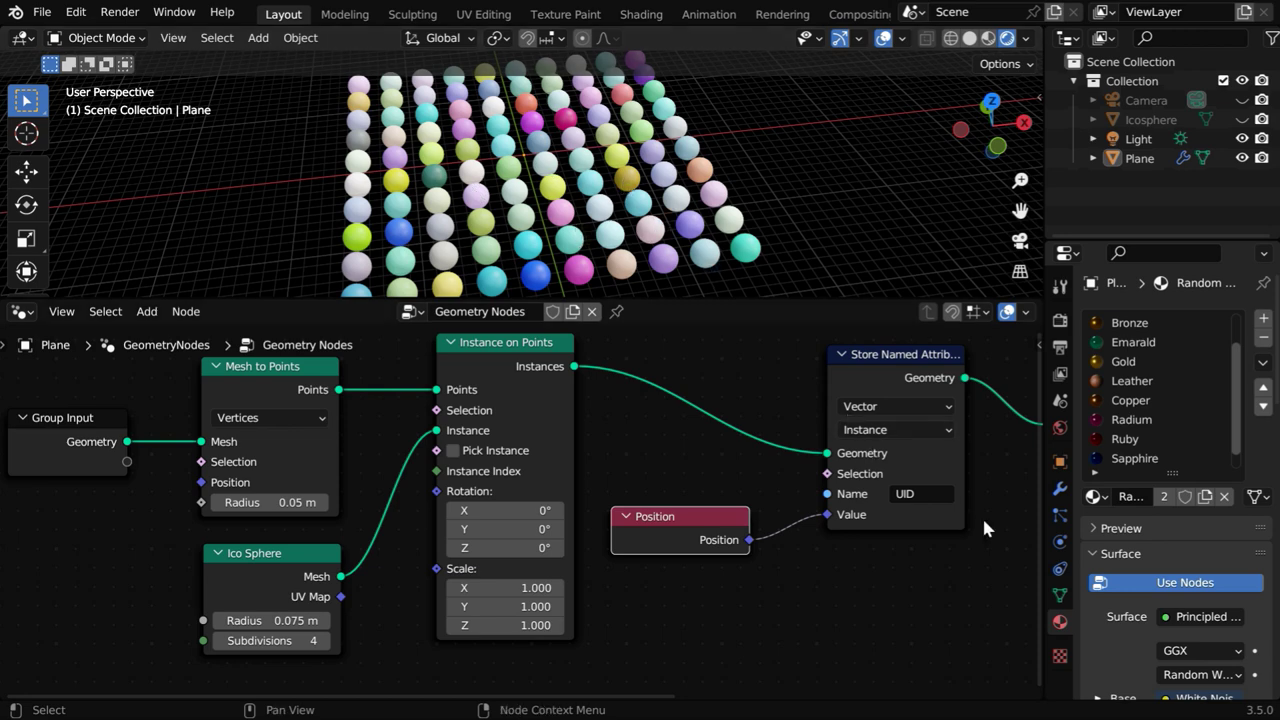
# - Replace the Set Material node with a Set Material Index node connected between Realize Instances and Group Output
pyautogui.moveTo(985, 528); pyautogui.dragTo(338, 545, button='middle')
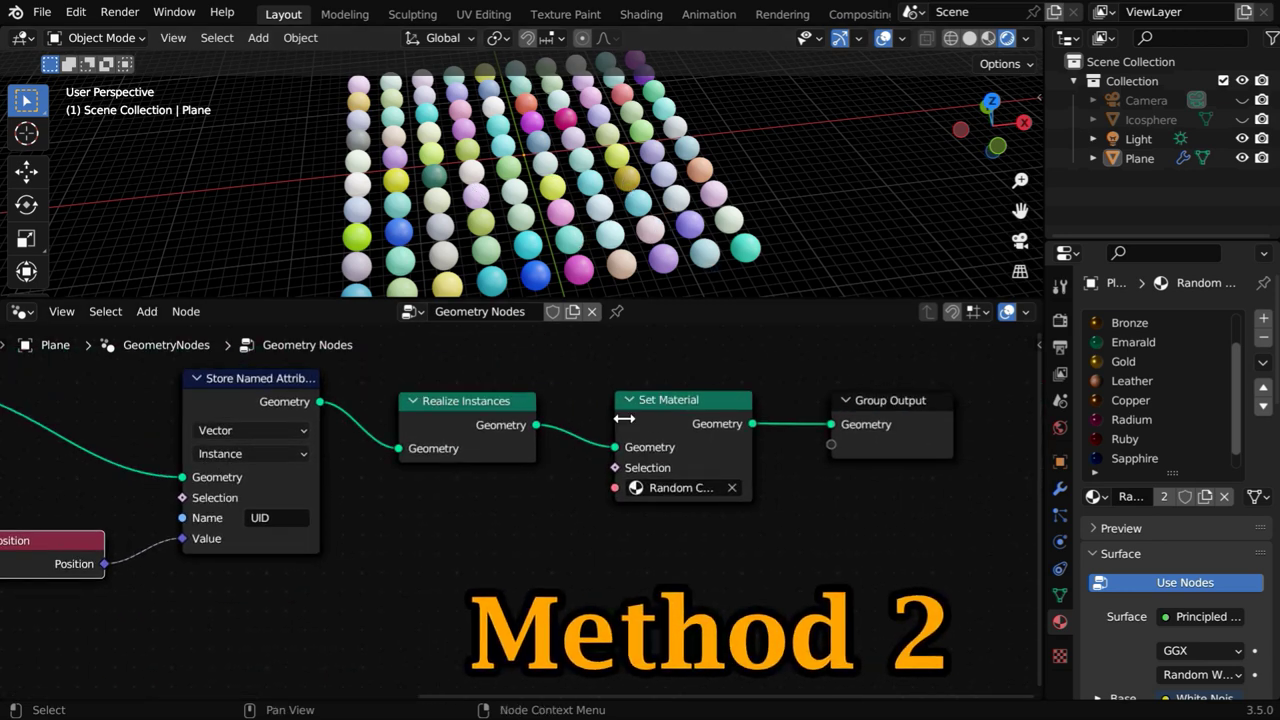
pyautogui.press('x')
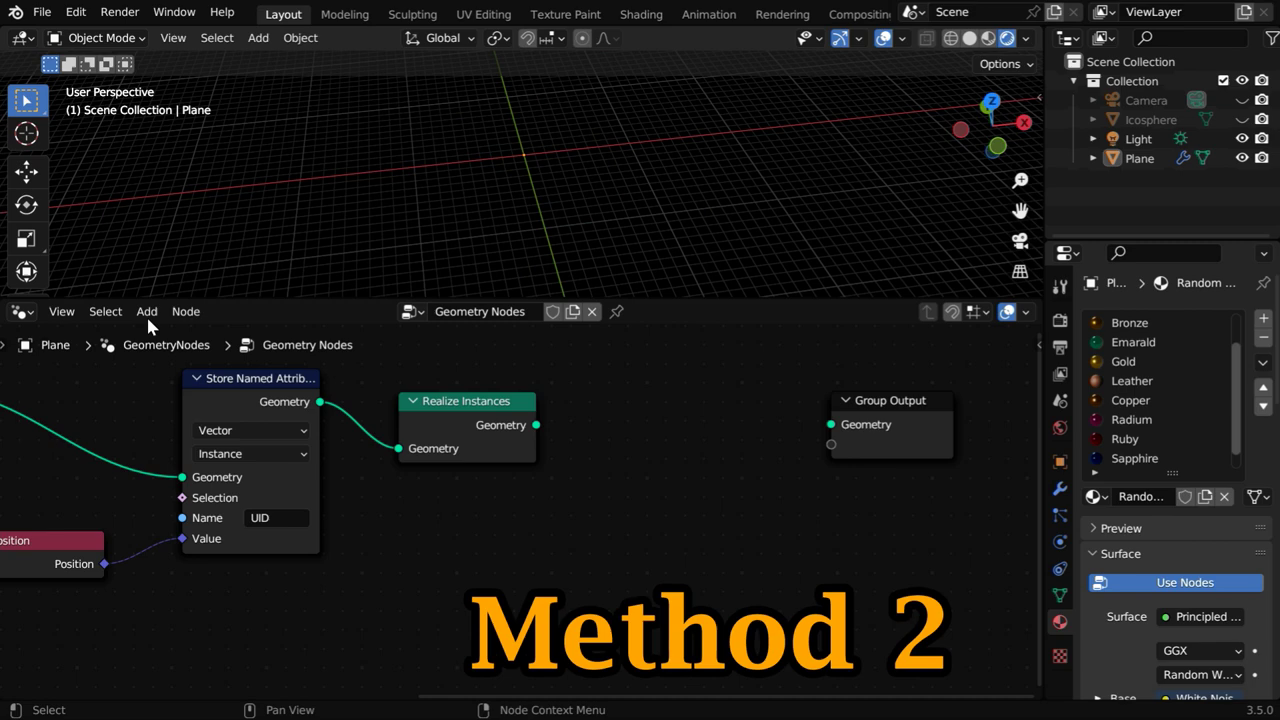
pyautogui.click(147, 313)
pyautogui.moveTo(285, 562)
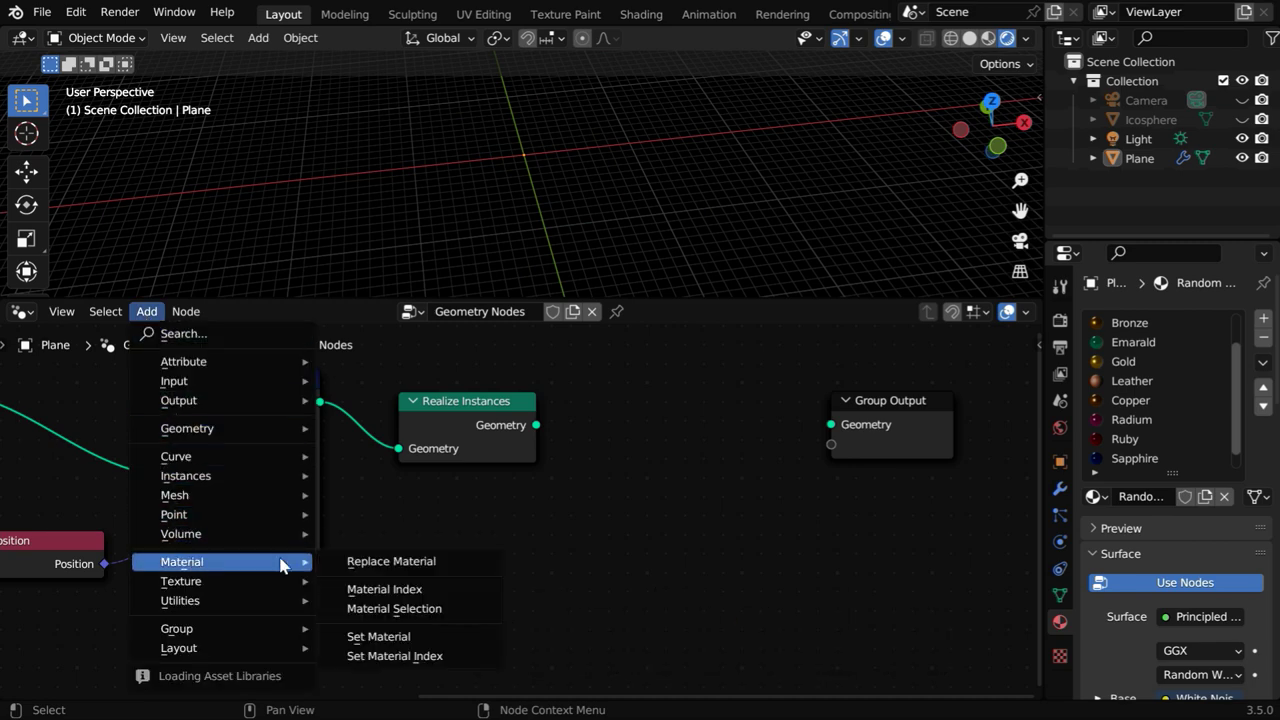
pyautogui.click(392, 655)
pyautogui.click(610, 382)
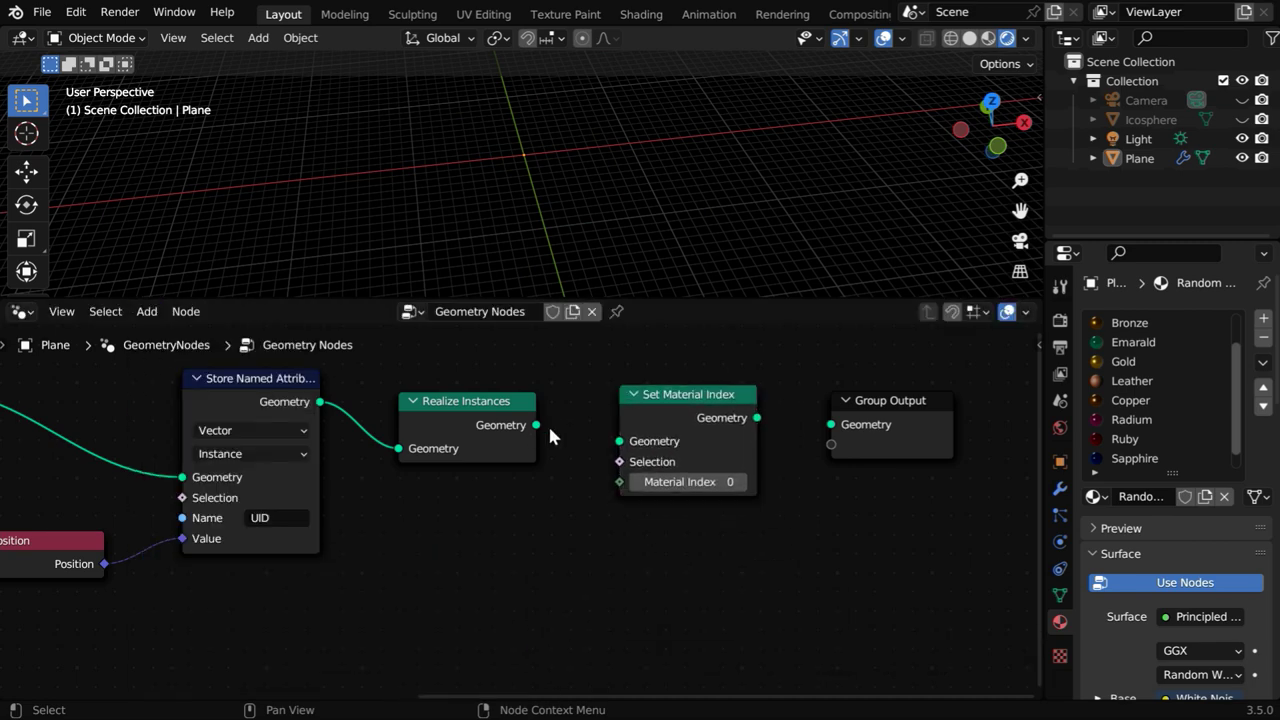
pyautogui.moveTo(537, 425); pyautogui.dragTo(620, 441)
pyautogui.moveTo(757, 418); pyautogui.dragTo(831, 424)
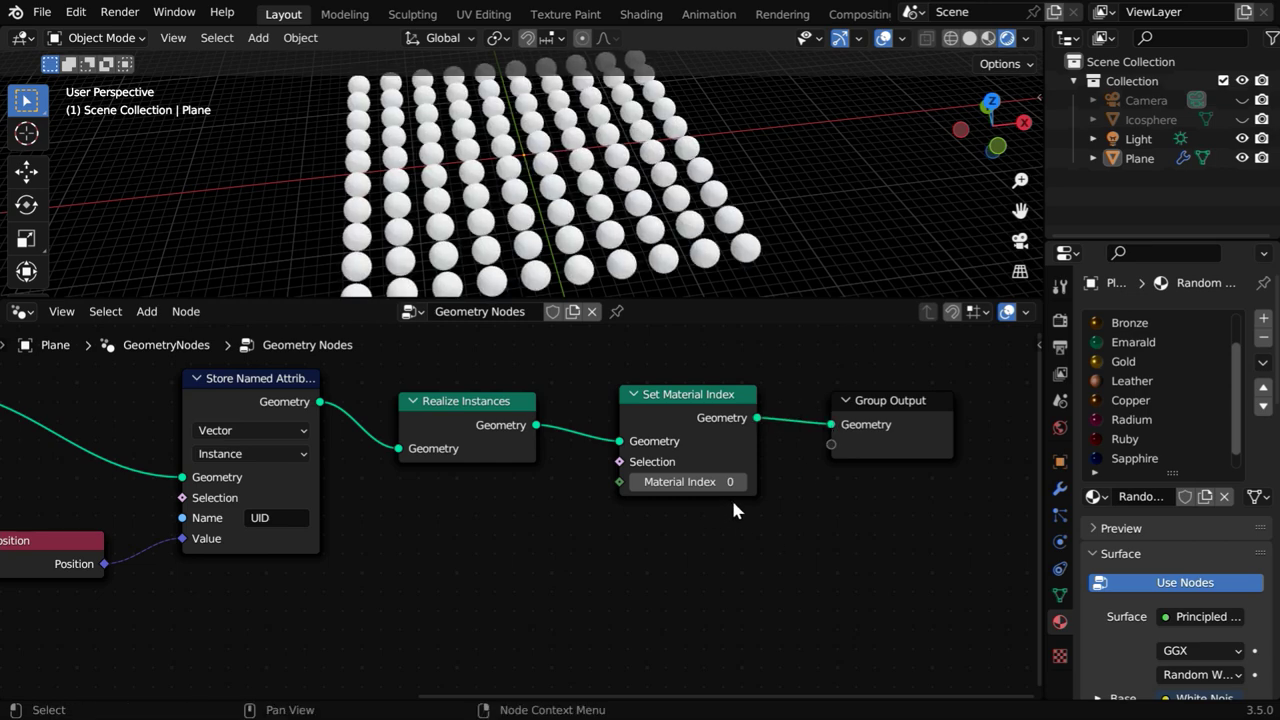
# - Set the Material Index value on the Set Material Index node to 3
pyautogui.click(741, 482)
pyautogui.click(741, 482)
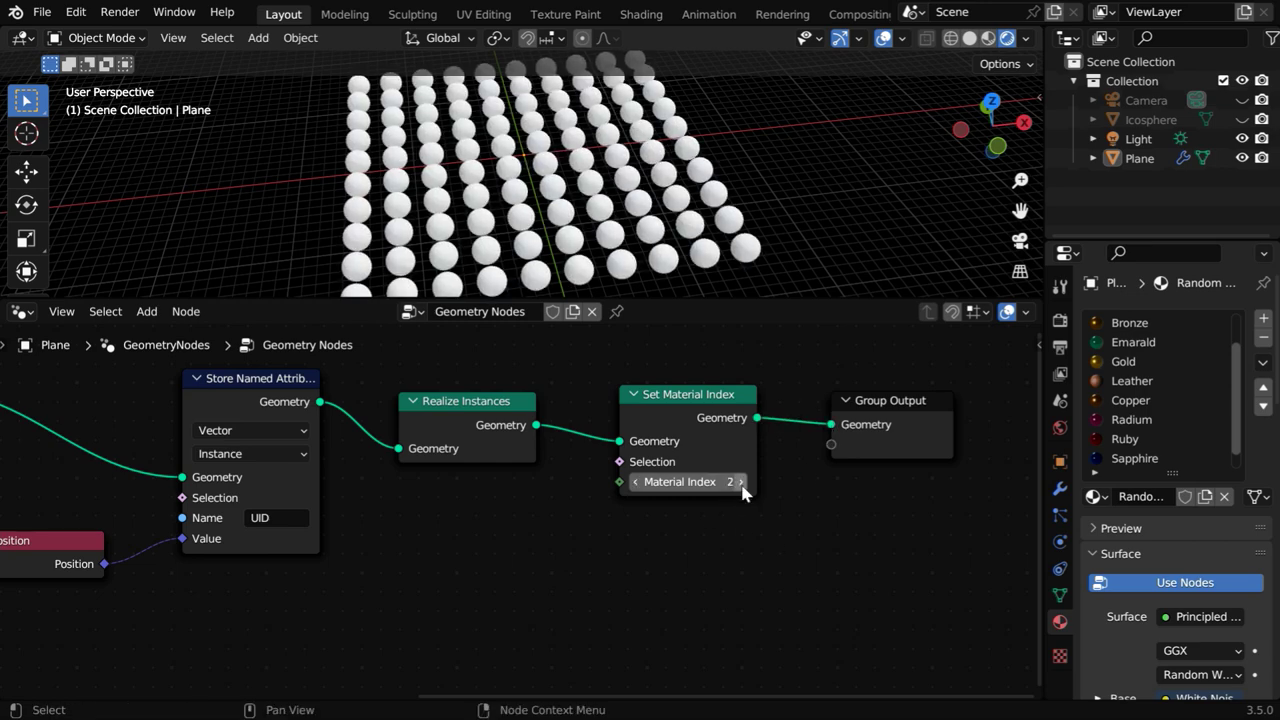
pyautogui.click(741, 482)
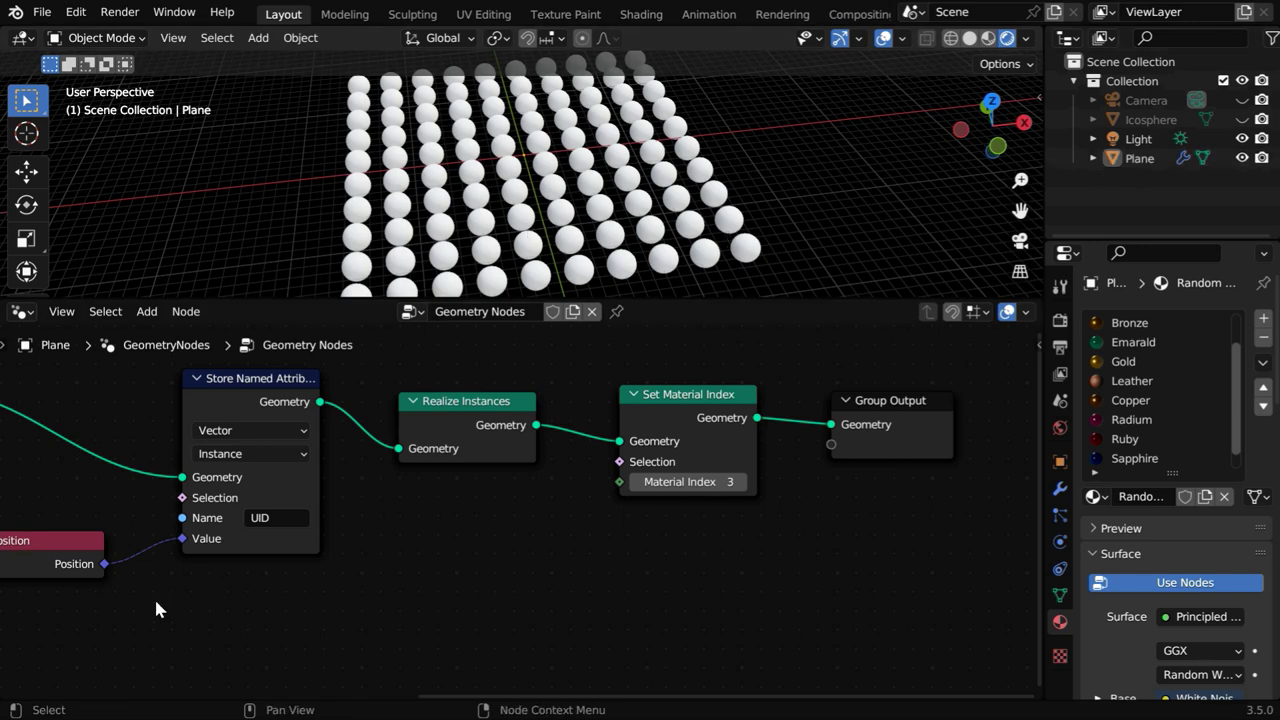
pyautogui.moveTo(216, 594); pyautogui.dragTo(706, 563, button='middle')
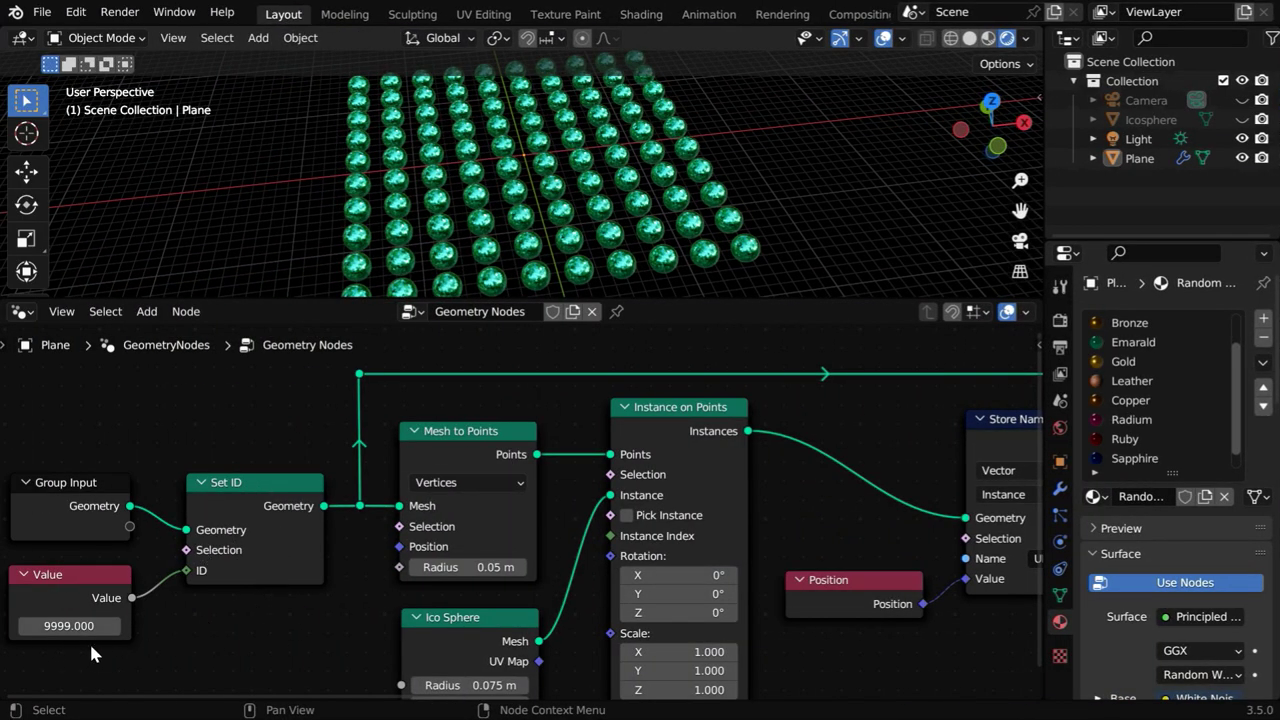
pyautogui.moveTo(1012, 640); pyautogui.dragTo(36, 639, button='middle')
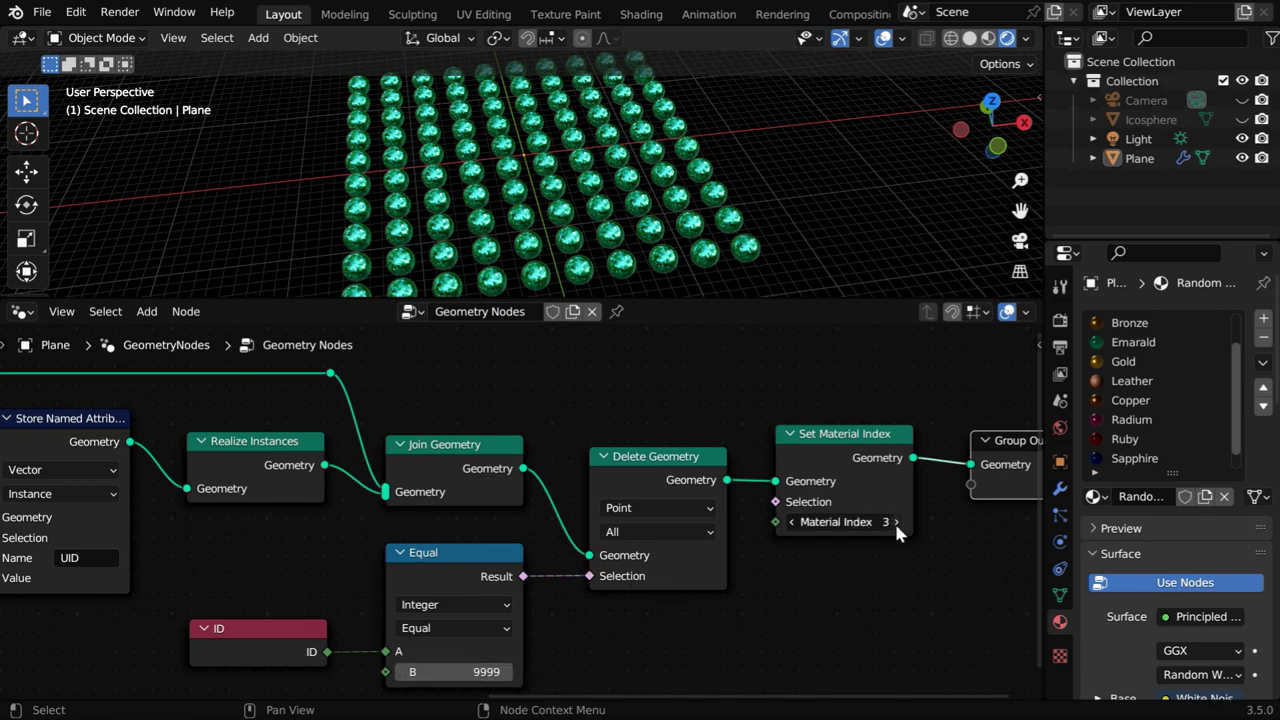
pyautogui.keyDown('ctrl'); pyautogui.scroll(4, 892, 522); pyautogui.keyUp('ctrl')
pyautogui.keyDown('ctrl'); pyautogui.scroll(3, 895, 522); pyautogui.keyUp('ctrl')
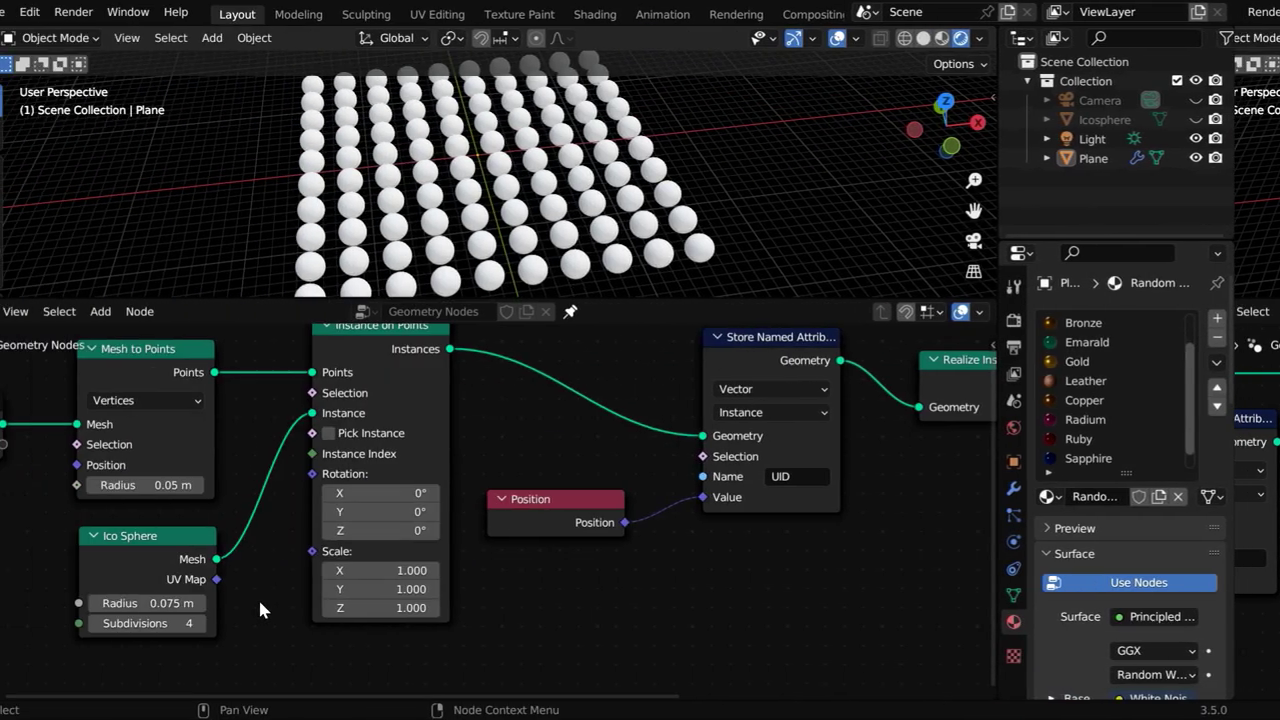
# - Delete the Ico Sphere node feeding Instance on Points, and unhide and select the Icosphere object in the scene
pyautogui.moveTo(257, 596); pyautogui.dragTo(304, 597, button='middle')
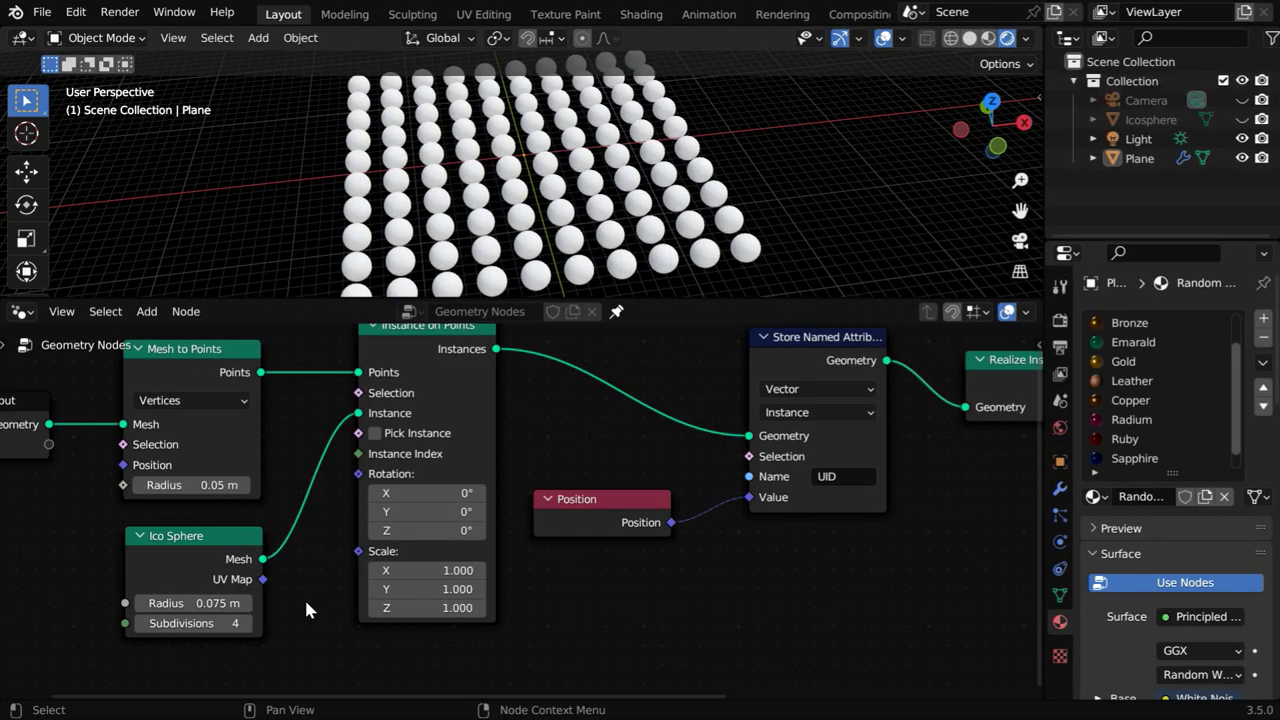
pyautogui.click(236, 540)
pyautogui.press('Delete')
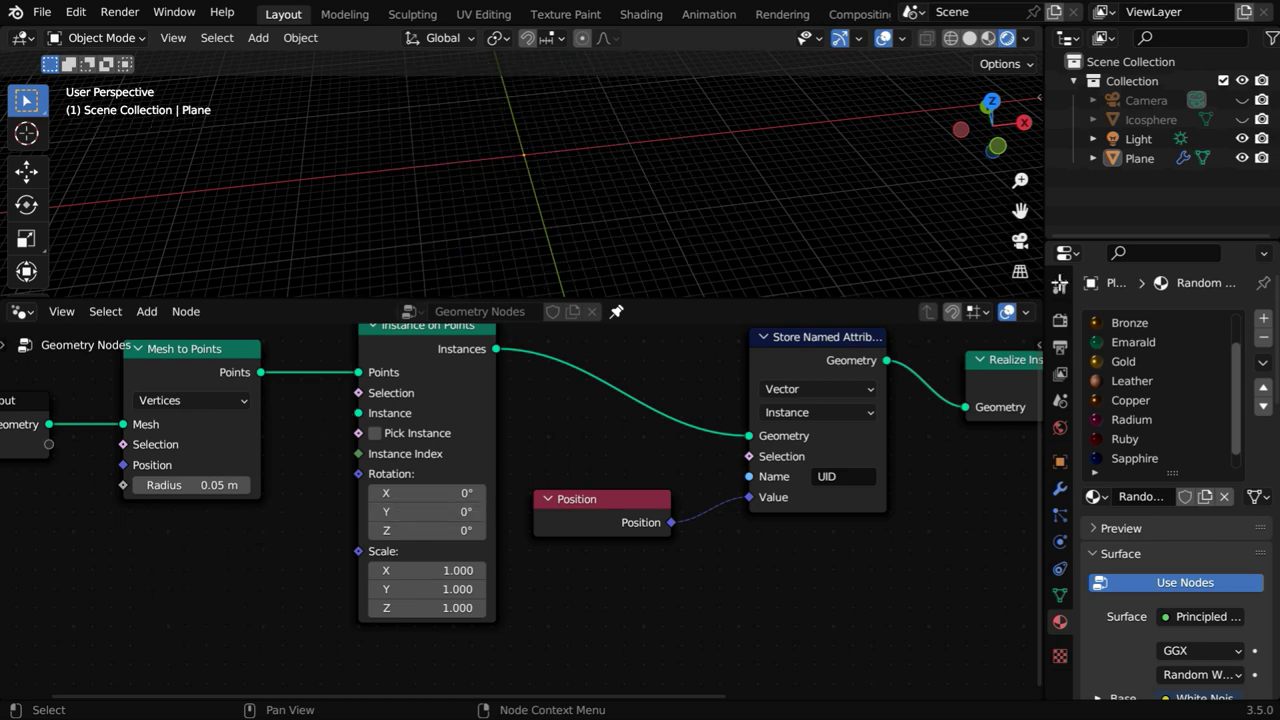
pyautogui.click(1242, 119)
pyautogui.click(1150, 120)
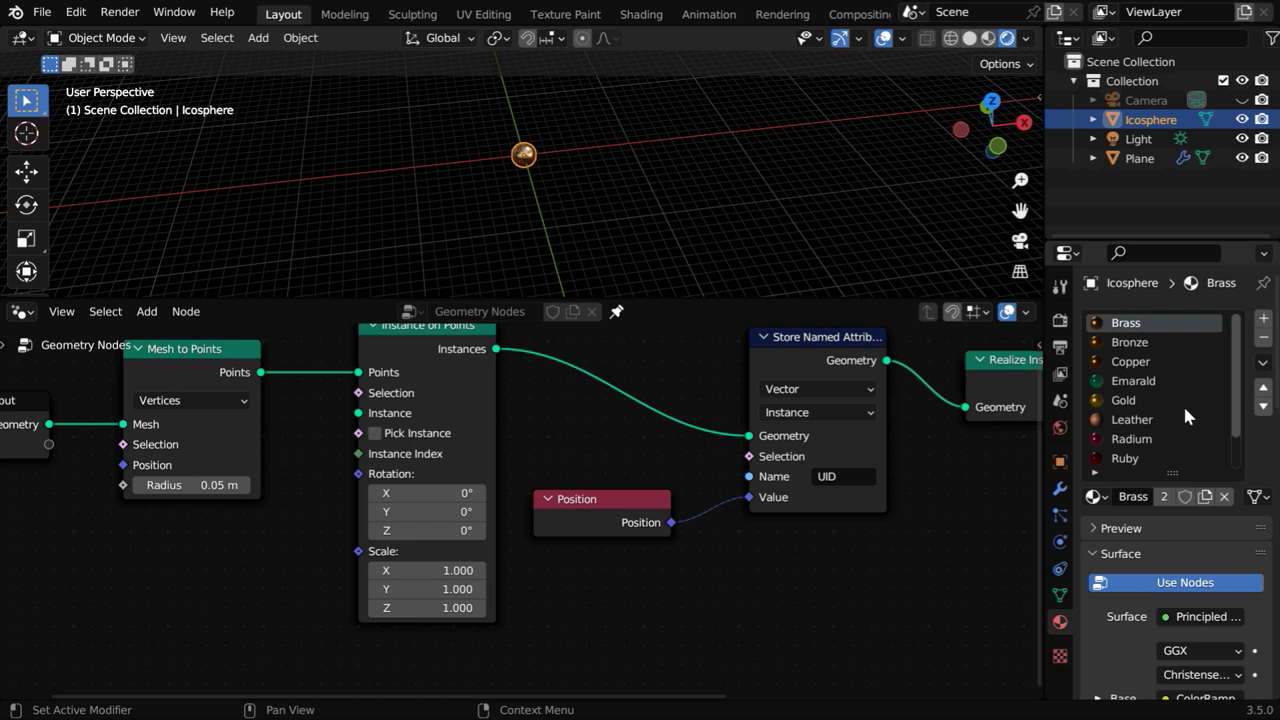
# - Bring the Icosphere in as an Object Info node set to Relative, connect its Geometry to Instance on Points' Instance, and hide the original object
pyautogui.moveTo(1160, 121); pyautogui.dragTo(192, 545)
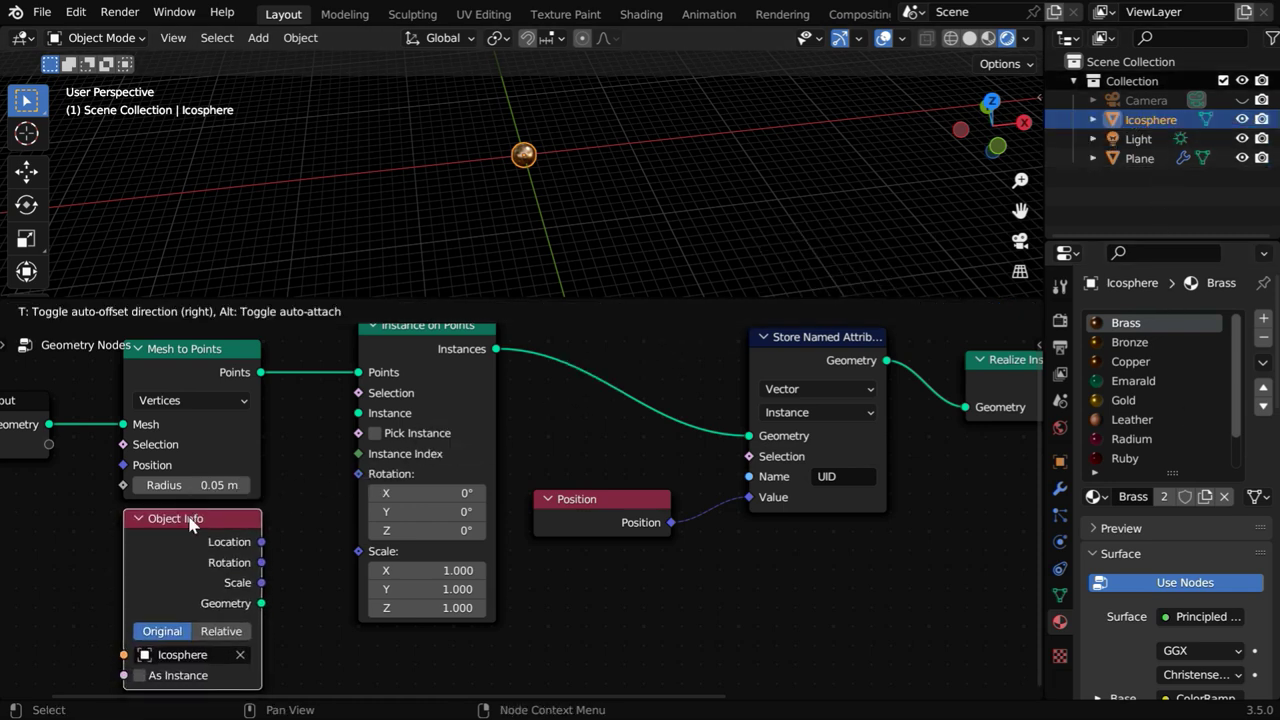
pyautogui.click(190, 523)
pyautogui.moveTo(261, 603); pyautogui.dragTo(358, 413)
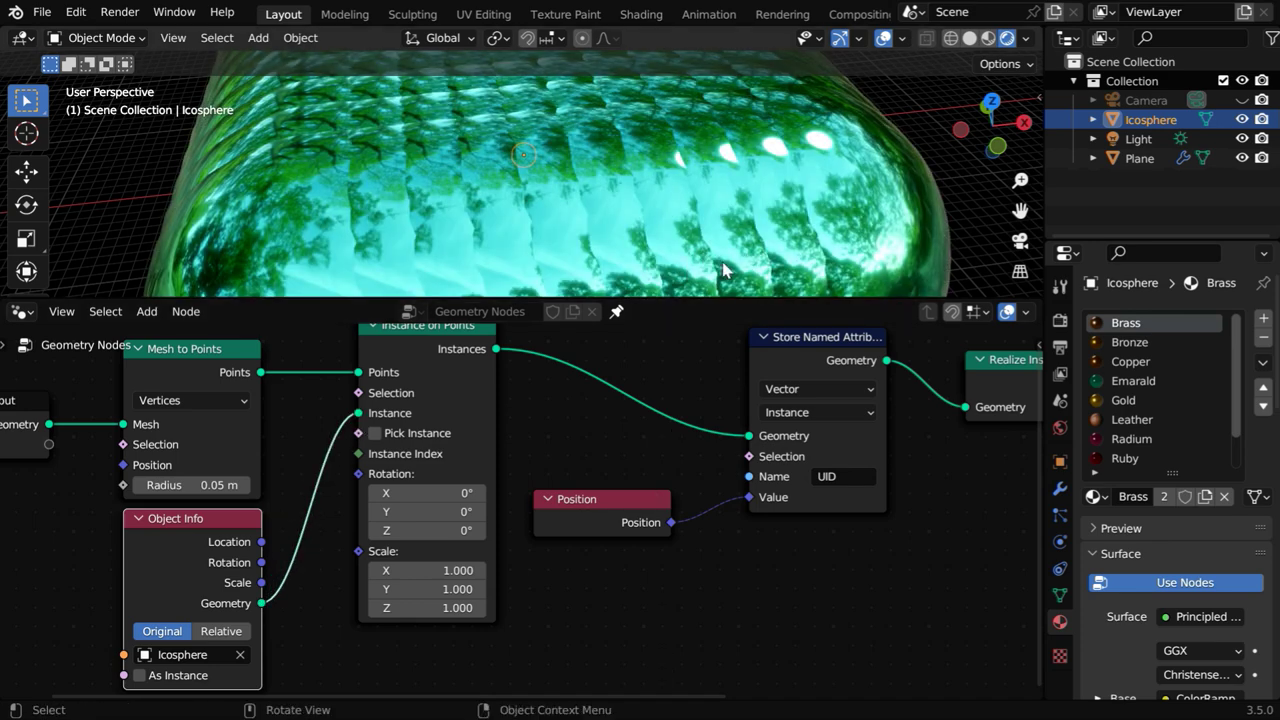
pyautogui.click(224, 636)
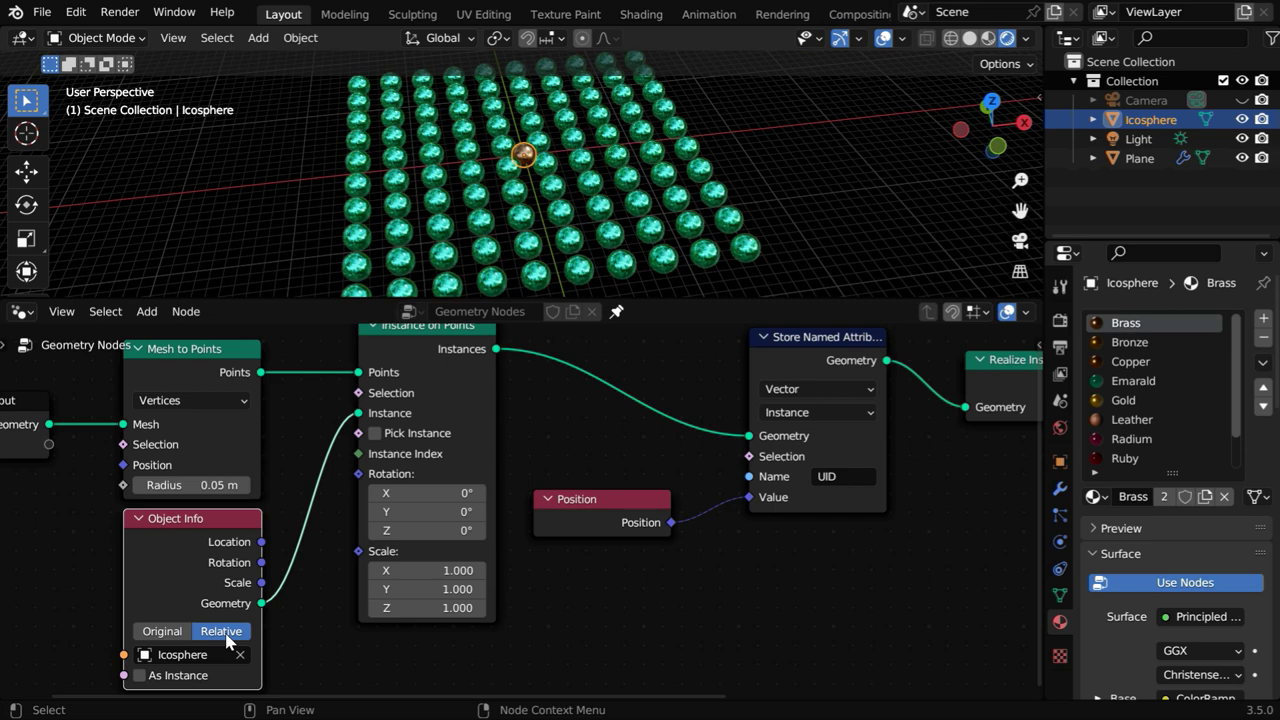
pyautogui.click(1243, 120)
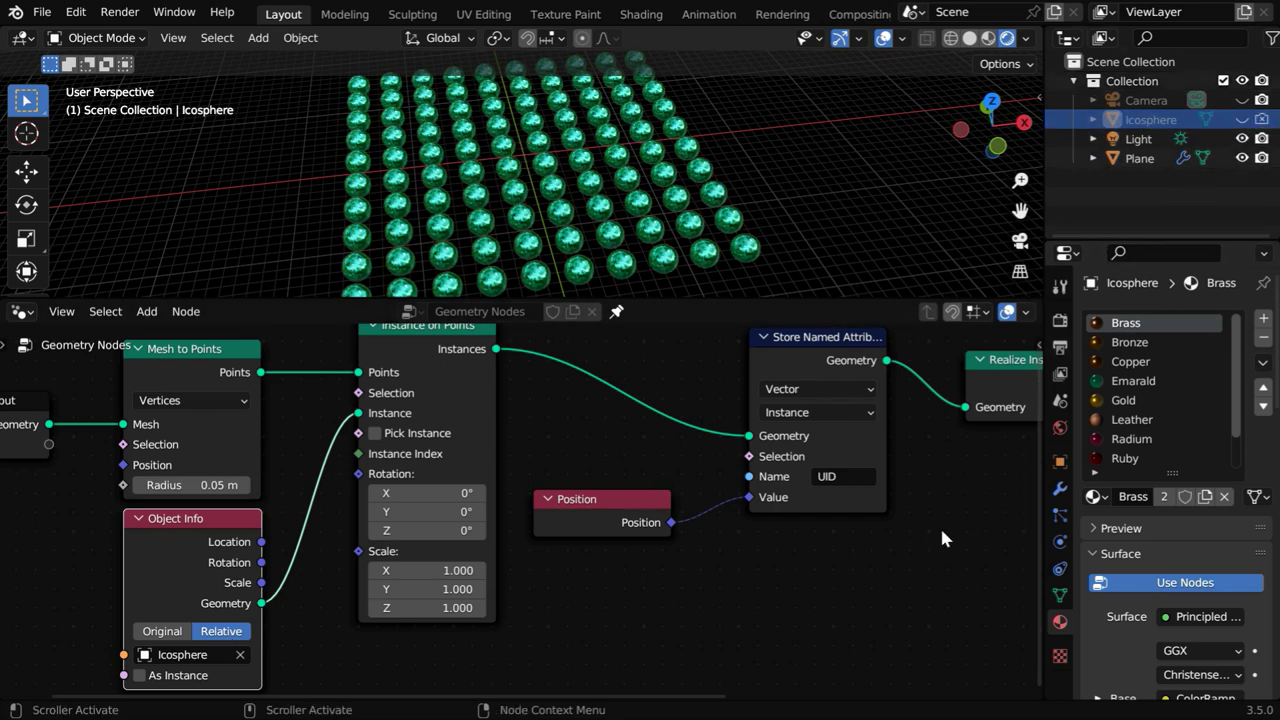
# - Raise the Material Index on the Set Material Index node to 7
pyautogui.moveTo(940, 531); pyautogui.dragTo(583, 611, button='middle')
pyautogui.click(967, 487)
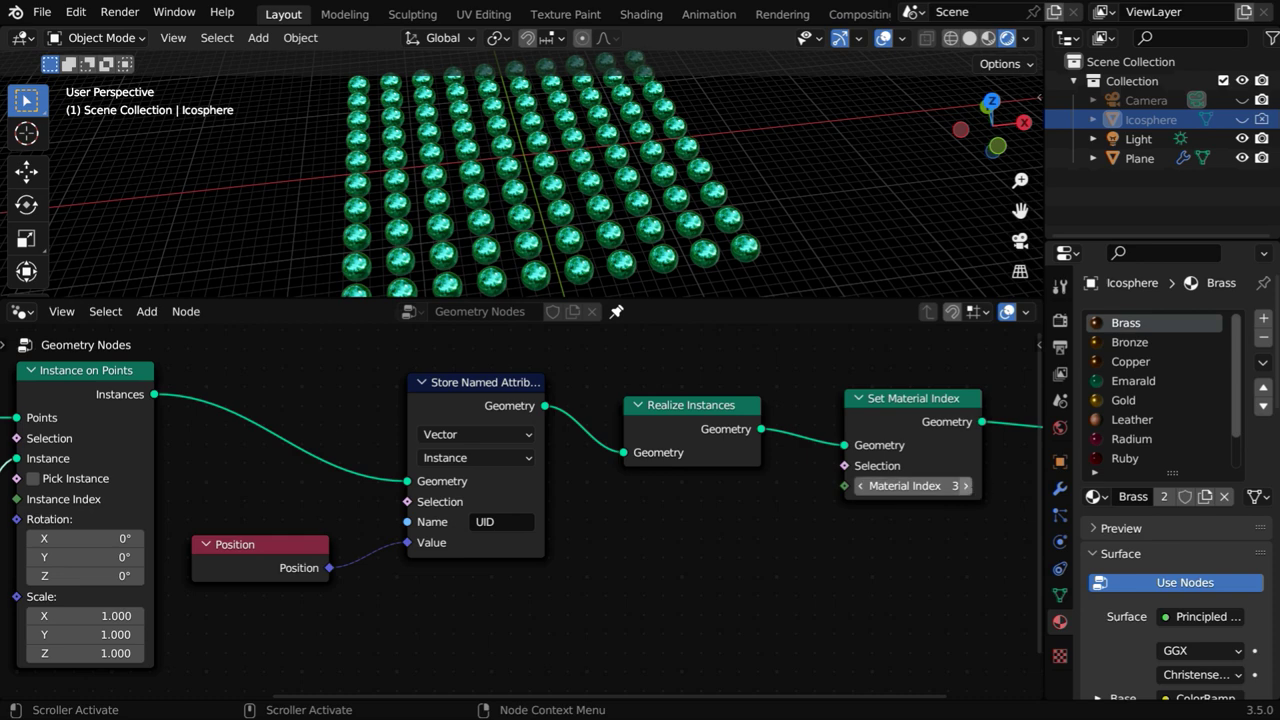
pyautogui.click(968, 488)
pyautogui.click(967, 487)
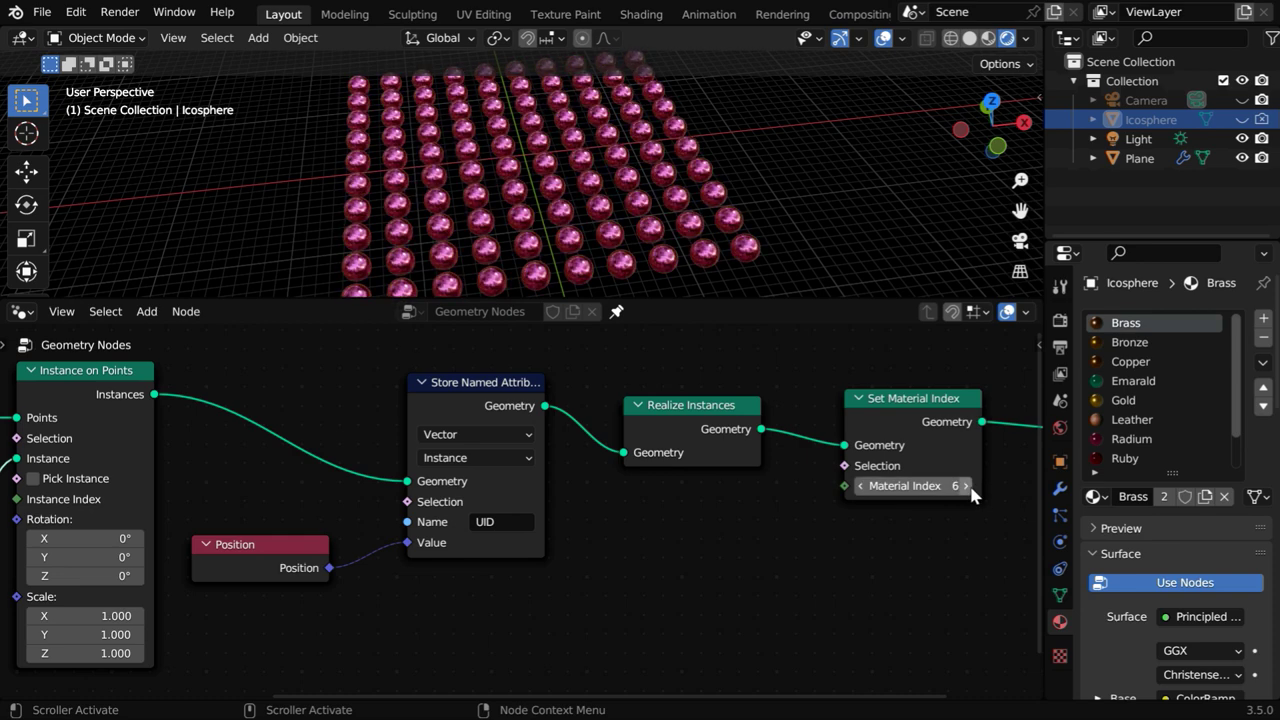
pyautogui.click(967, 487)
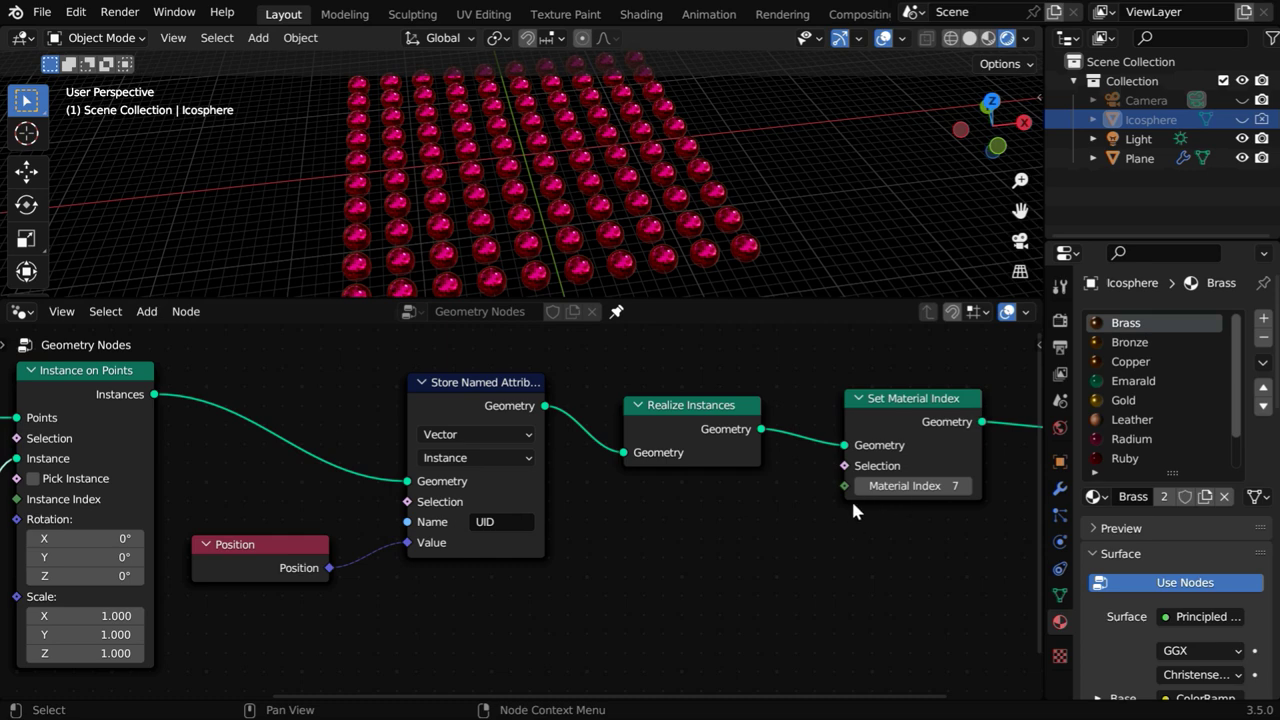
# - Drive the Set Material Index node's Material Index with a new Random Value node whose Max is 9
pyautogui.moveTo(844, 486); pyautogui.dragTo(775, 505)
pyautogui.write('rand')
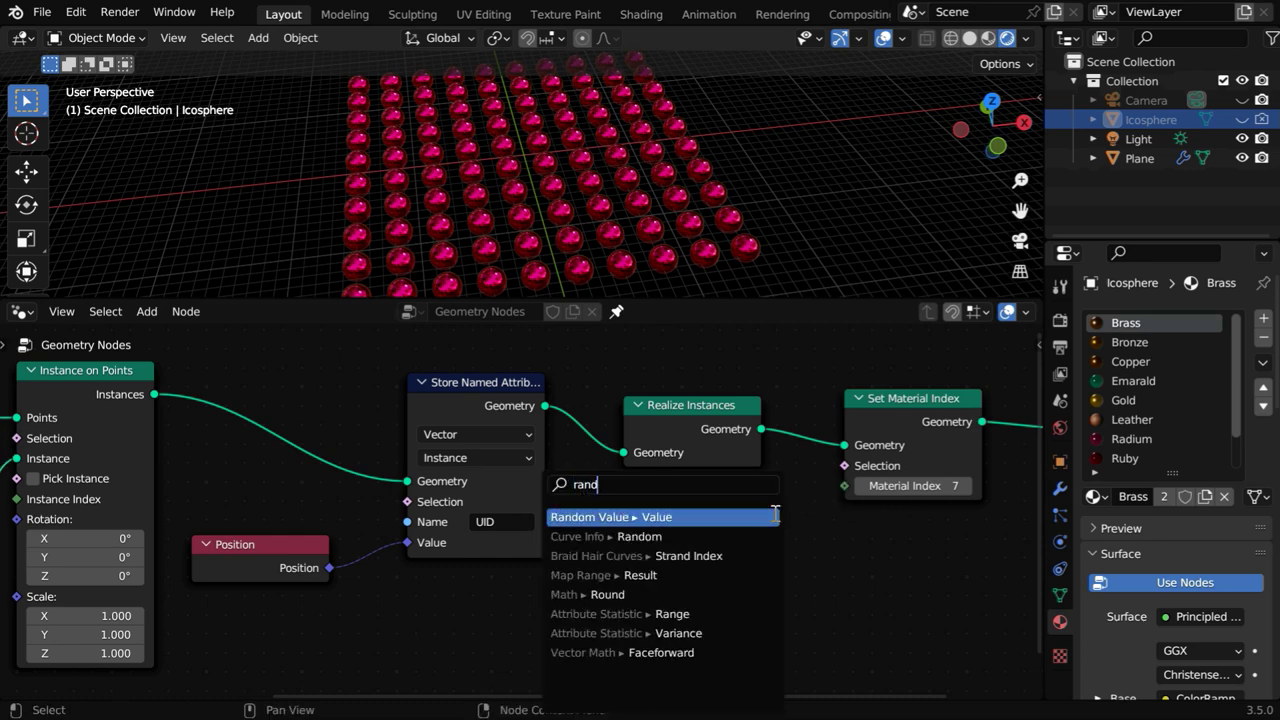
pyautogui.press('Return')
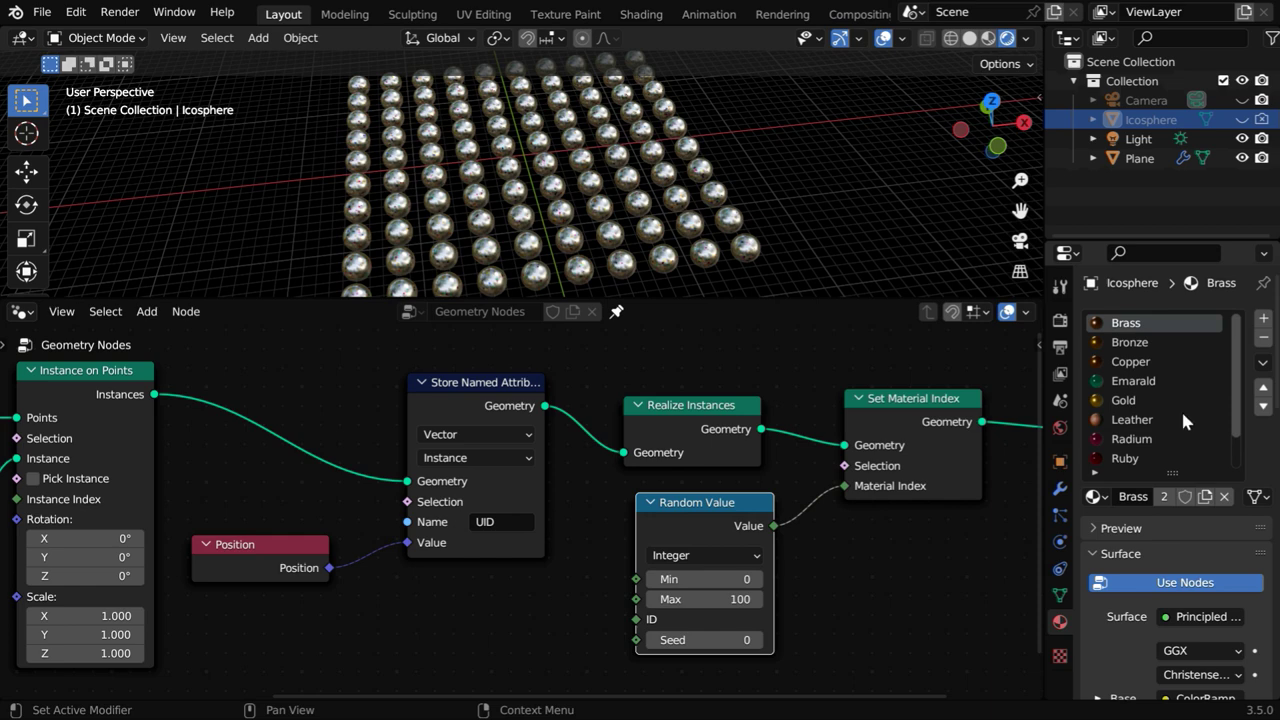
pyautogui.click(700, 599)
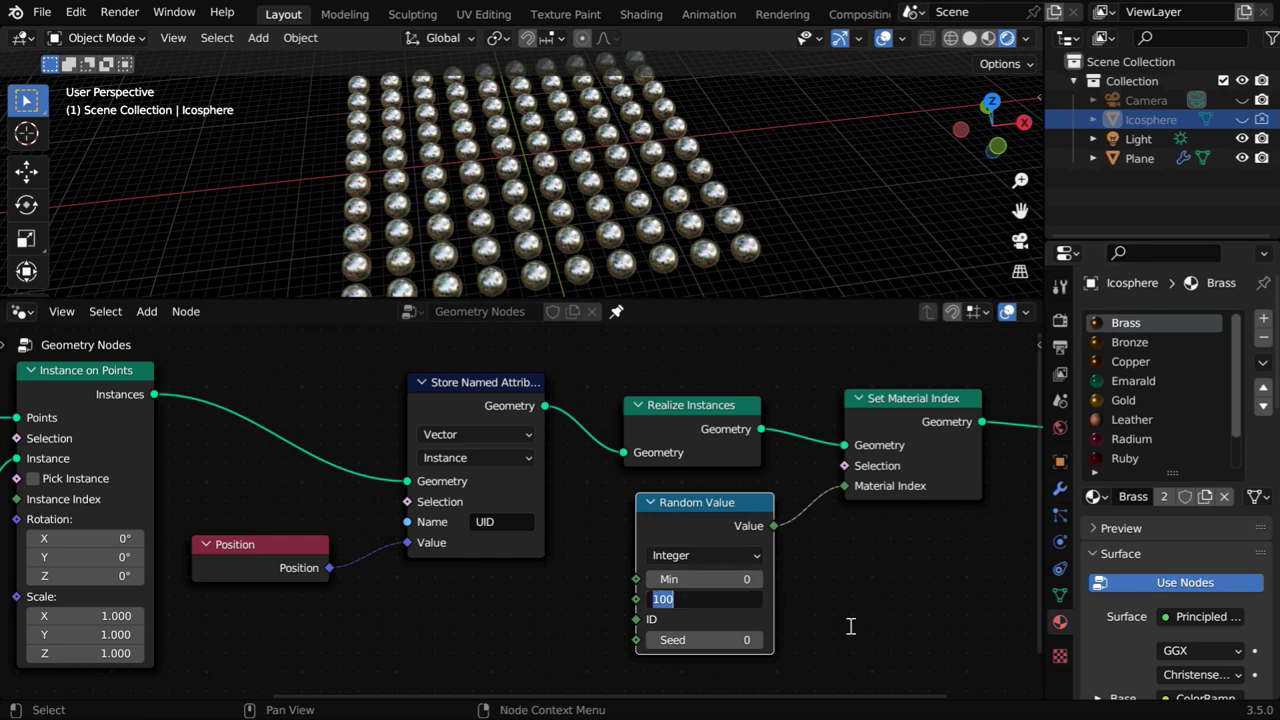
pyautogui.write('9')
pyautogui.press('Return')
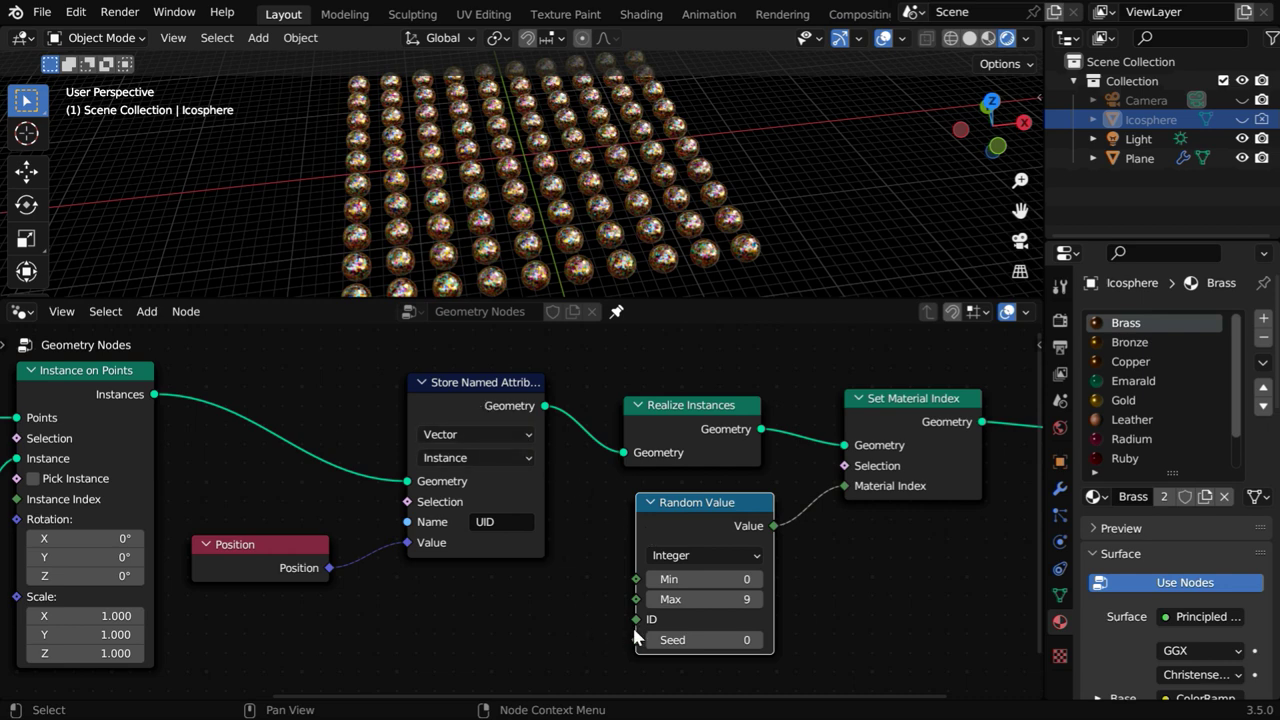
# - Feed the Random Value node's ID from a new Named Attribute node that reads the UID attribute, placed below Store Named Attribute
pyautogui.moveTo(631, 634); pyautogui.dragTo(603, 585, button='middle')
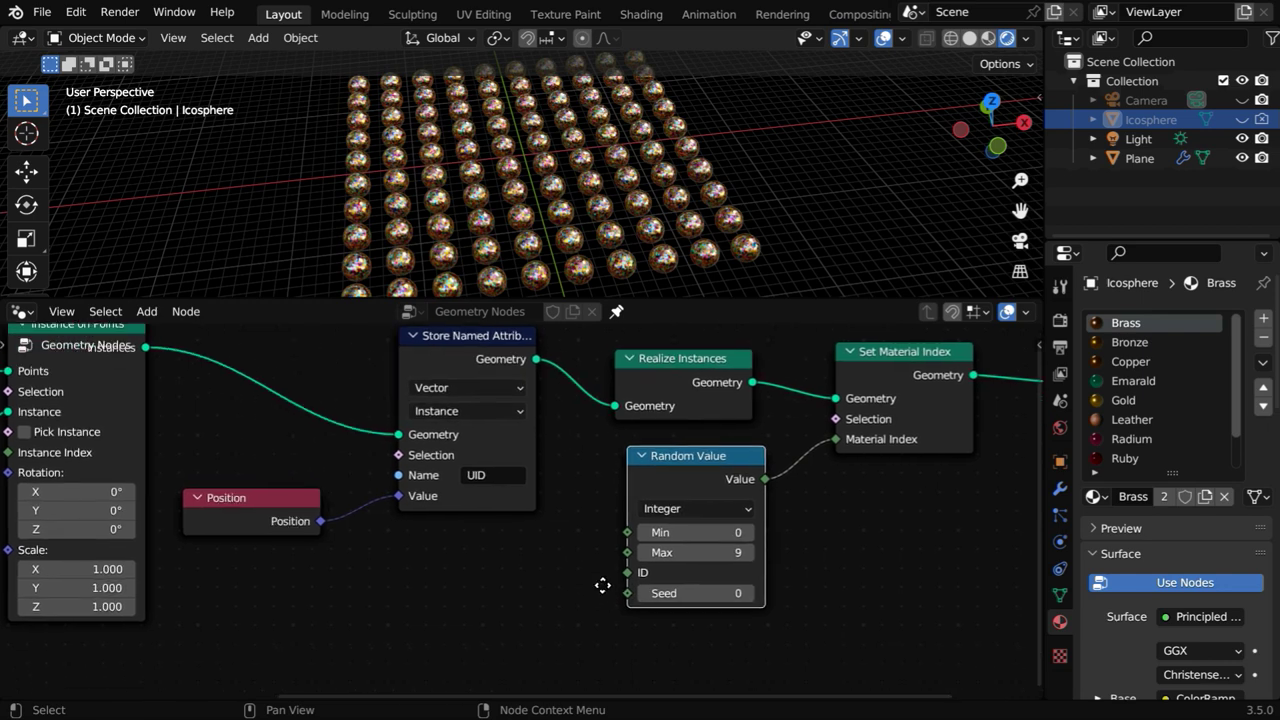
pyautogui.moveTo(627, 572); pyautogui.dragTo(563, 583)
pyautogui.write('nam')
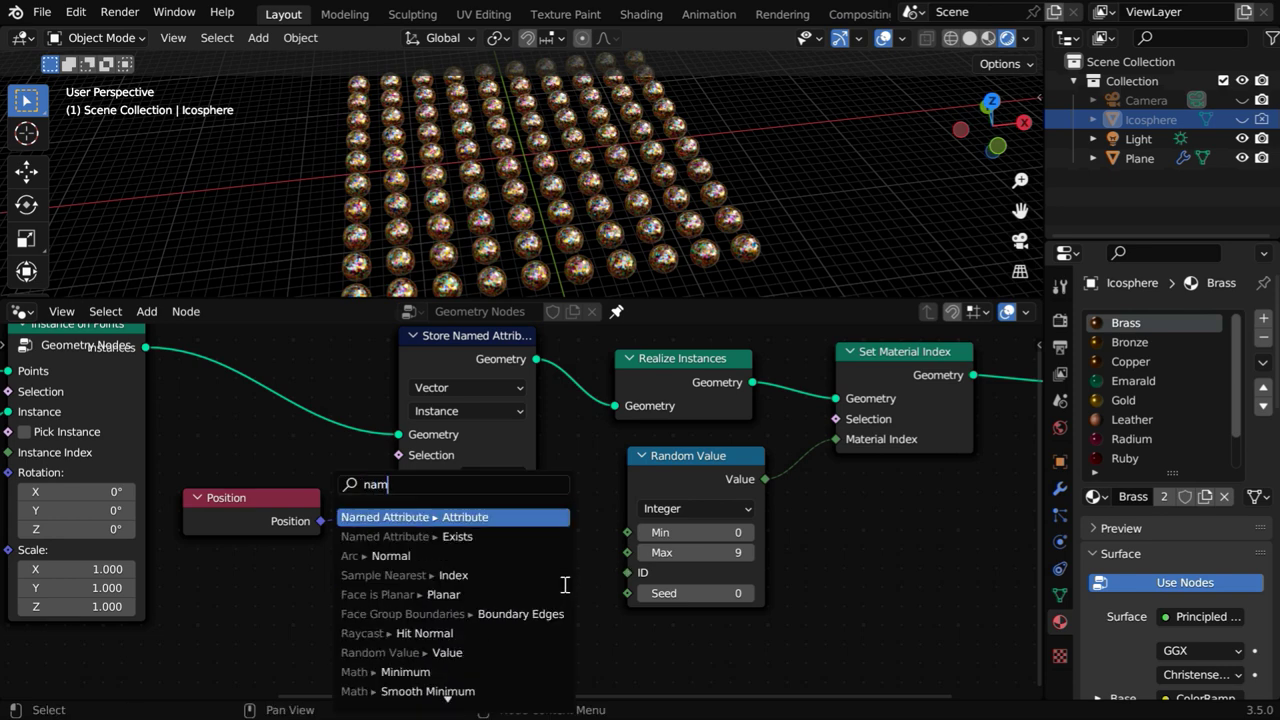
pyautogui.press('Return')
pyautogui.click(563, 583)
pyautogui.moveTo(538, 592); pyautogui.dragTo(513, 565)
pyautogui.click(497, 642)
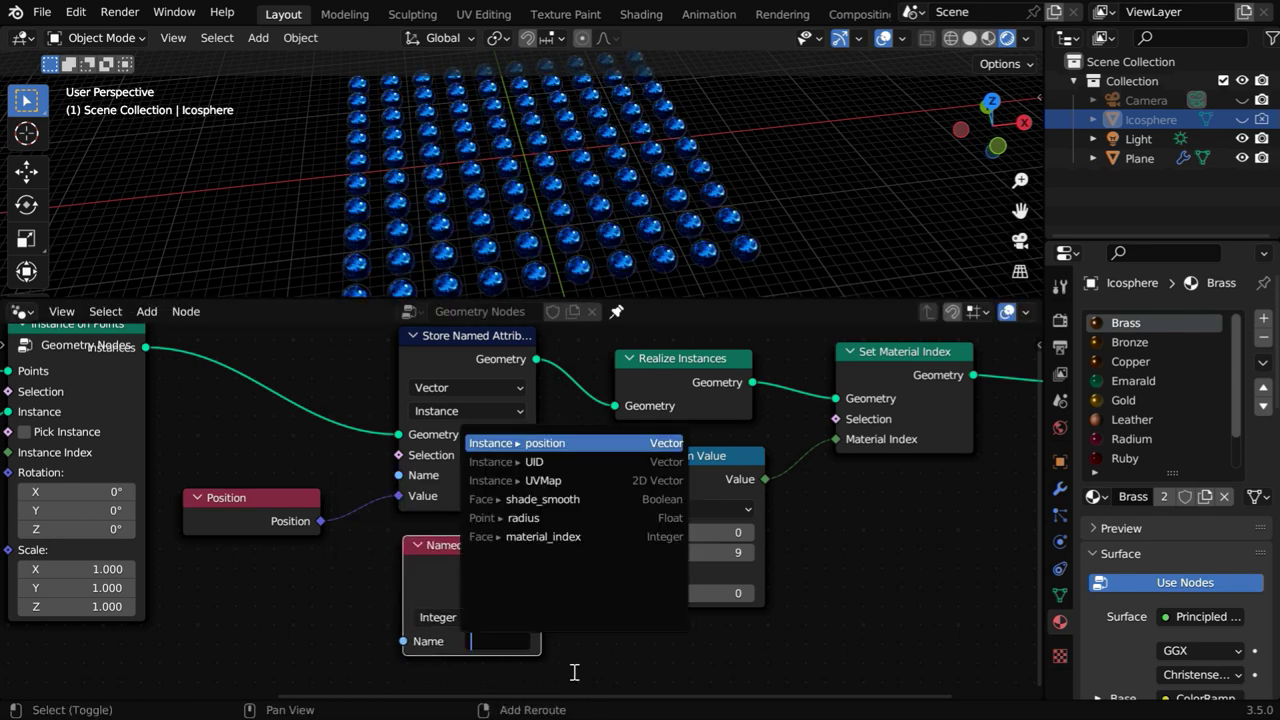
pyautogui.write('UID')
pyautogui.press('Return')
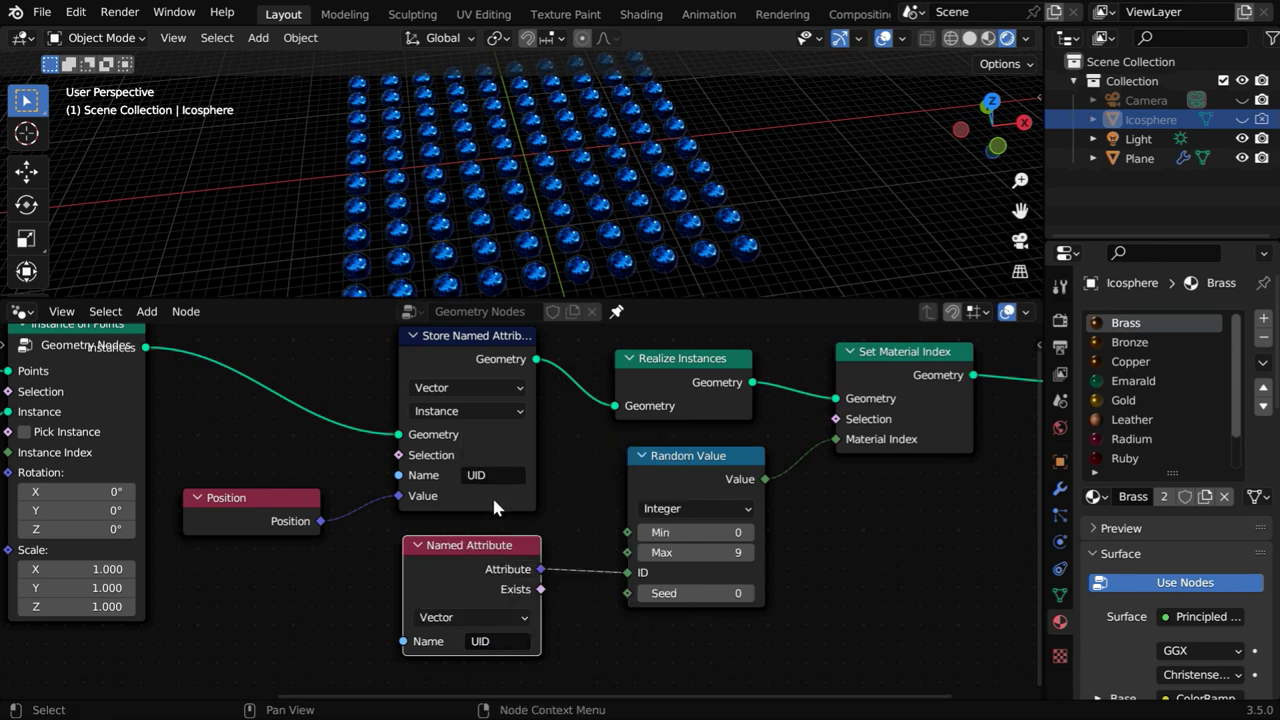
# - Replace the Position node feeding the Store Named Attribute's Value with an Index node
pyautogui.click(250, 500)
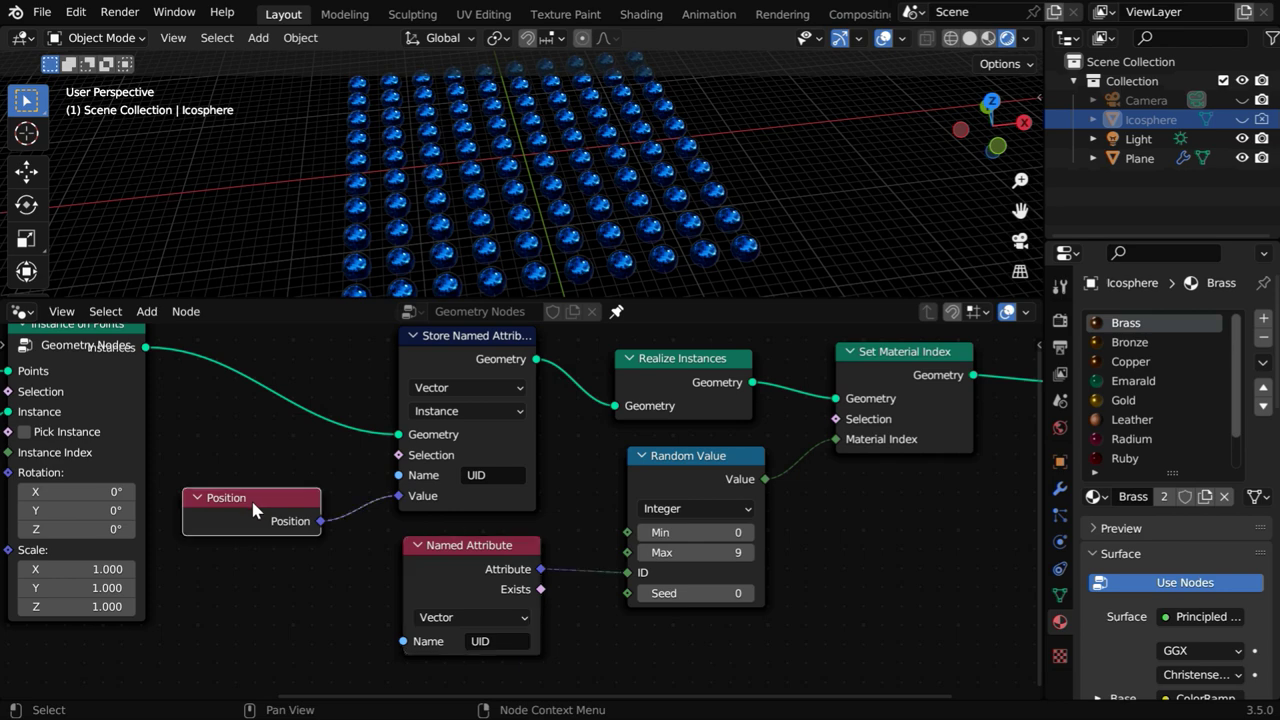
pyautogui.press('x')
pyautogui.moveTo(398, 495); pyautogui.dragTo(297, 498)
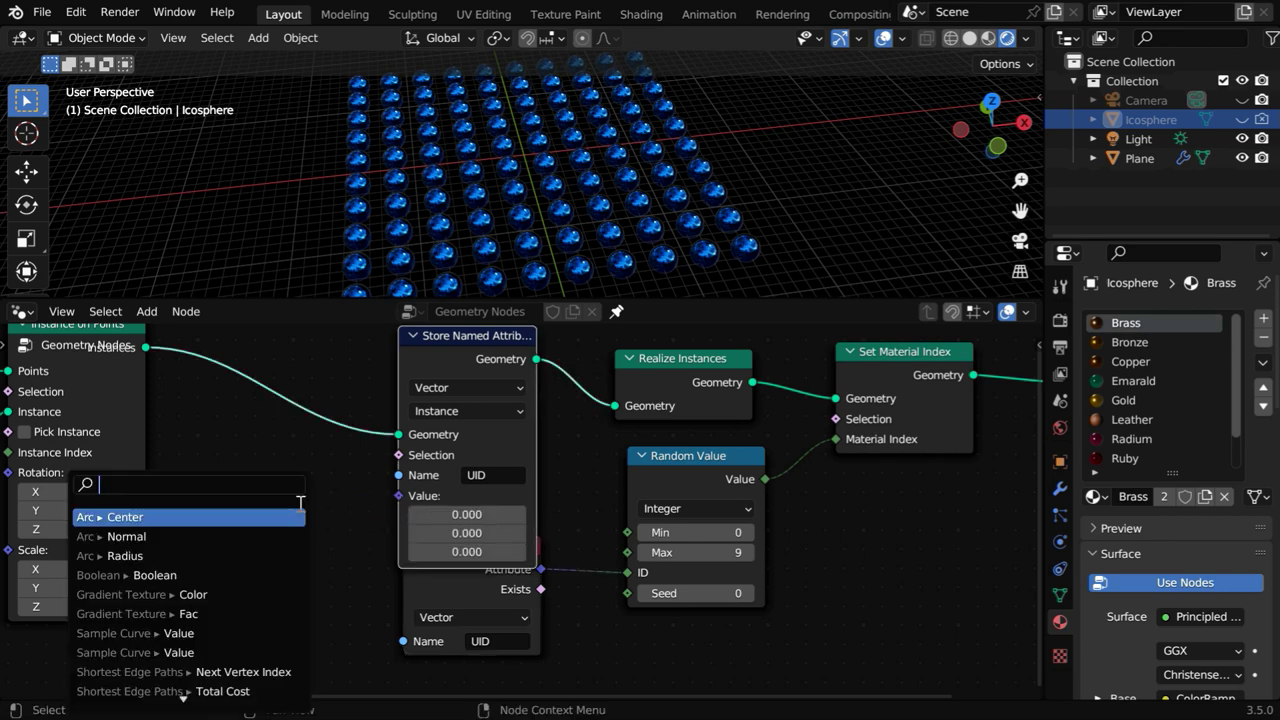
pyautogui.write('index')
pyautogui.press('Return')
pyautogui.click(300, 505)
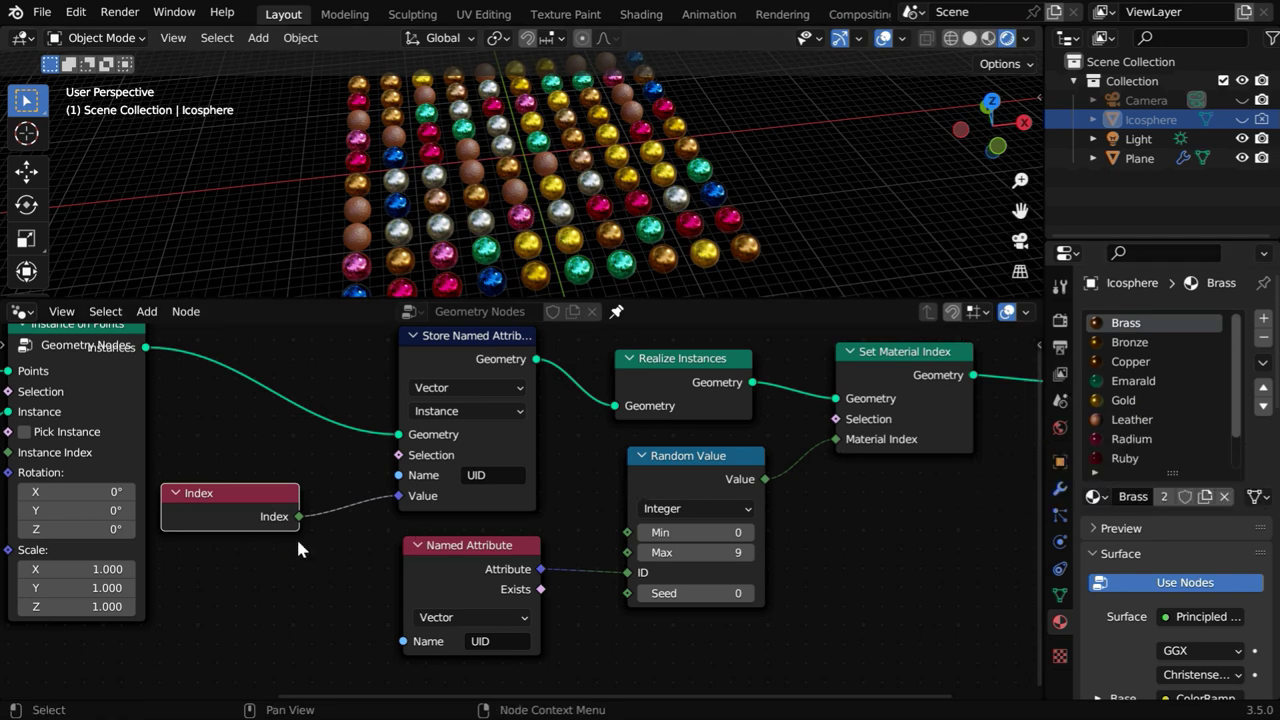
# - Set the Store Named Attribute node's data type to Integer, with Index connected to its Value
pyautogui.click(495, 387)
pyautogui.click(440, 429)
pyautogui.moveTo(298, 516); pyautogui.dragTo(398, 497)
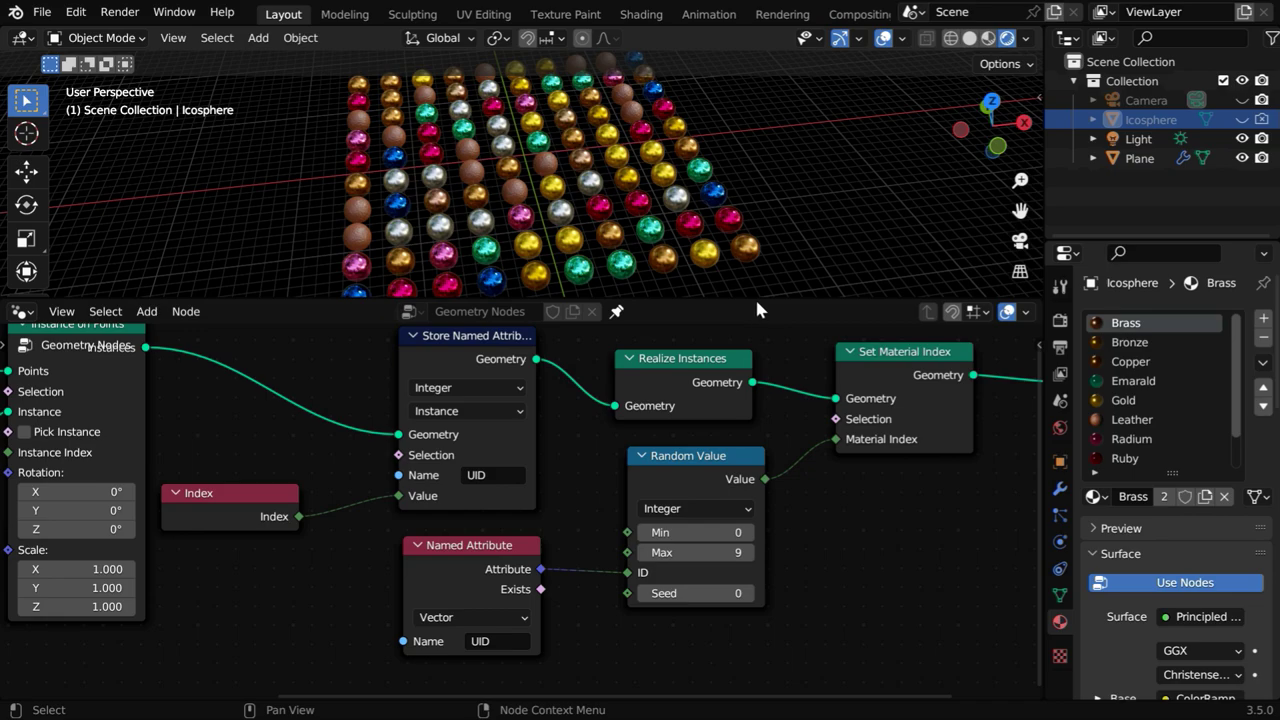
# - Enlarge the 3D viewport and inspect the grid of spheres up close from another angle
pyautogui.moveTo(755, 298); pyautogui.dragTo(734, 522)
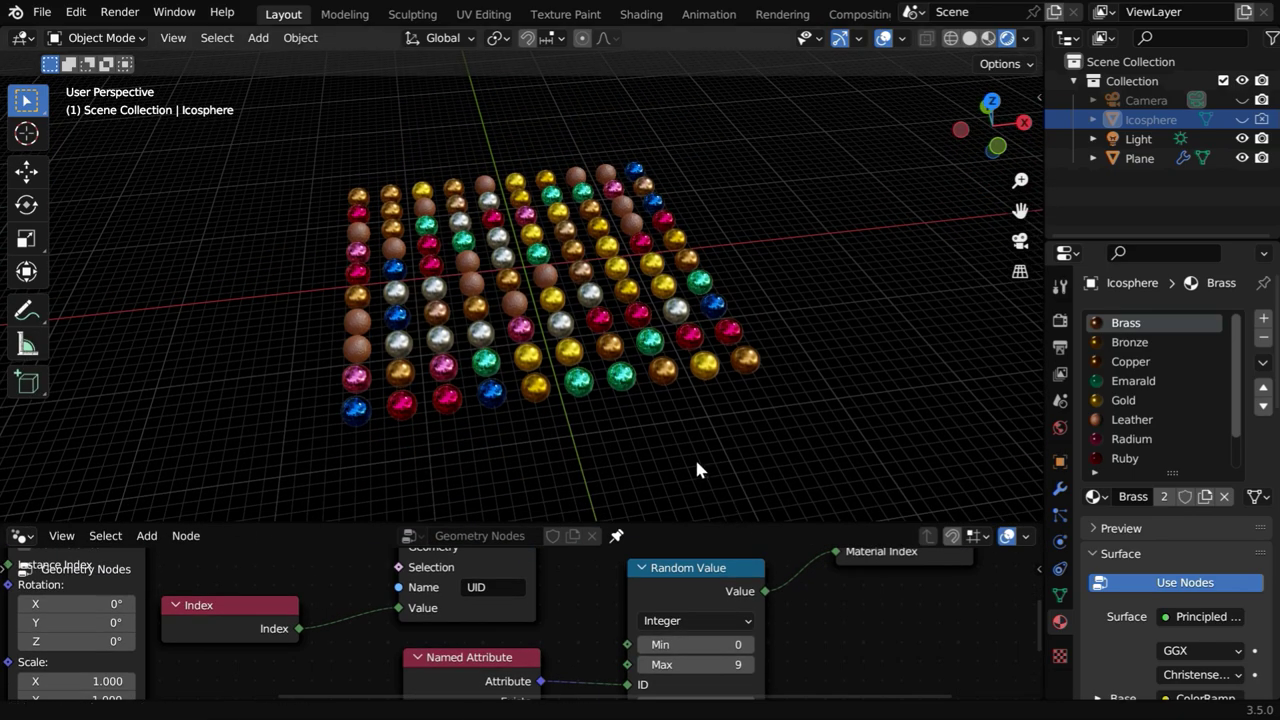
pyautogui.scroll(3, 694, 456)
pyautogui.moveTo(732, 396); pyautogui.dragTo(500, 410, button='middle')
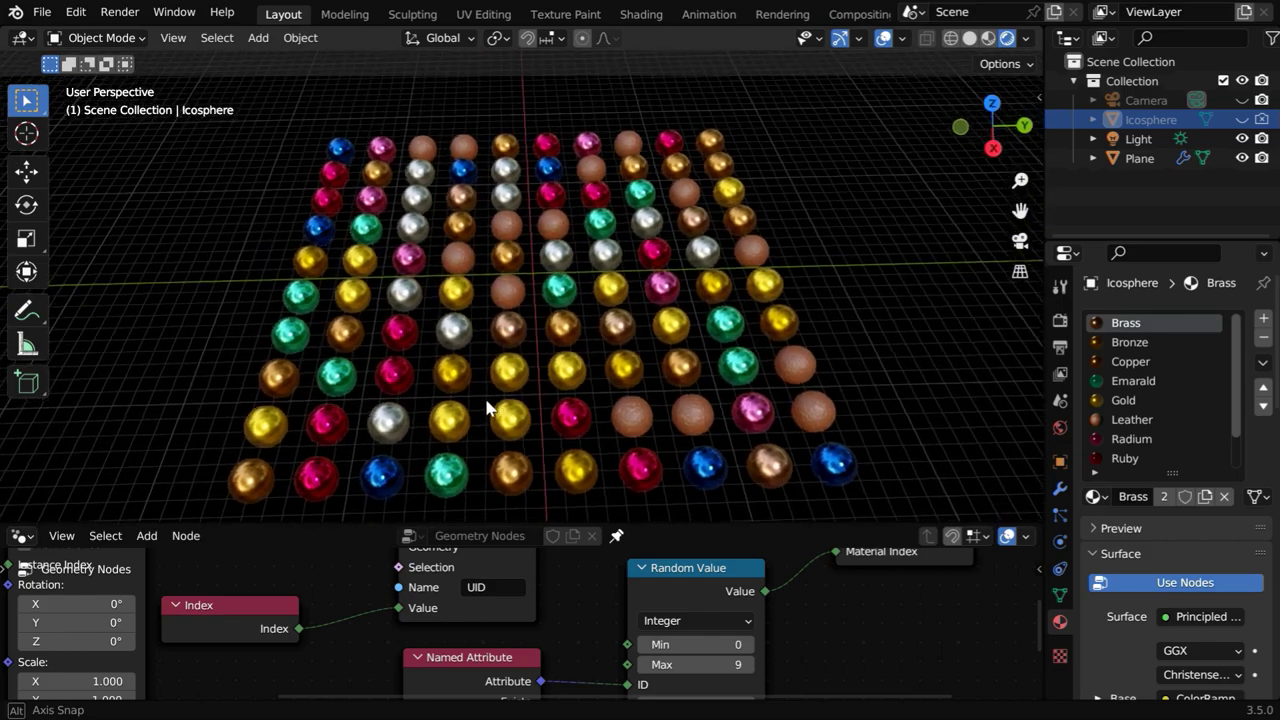